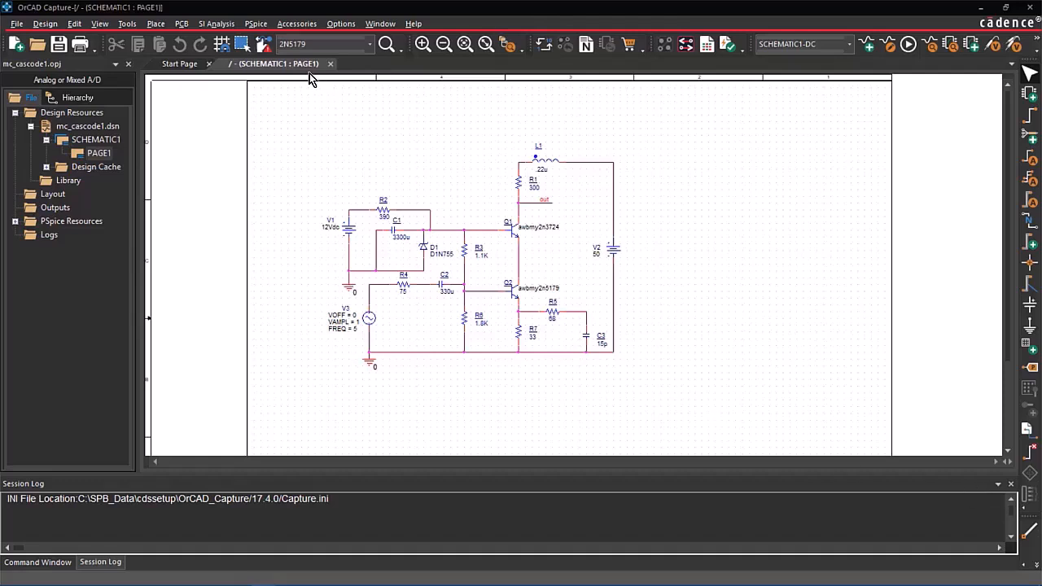
Open the Assign Tolerance dialog of PSpice Advanced Analysis for the cascode schematic.
left_click(266, 25)
mouse_move(296, 24)
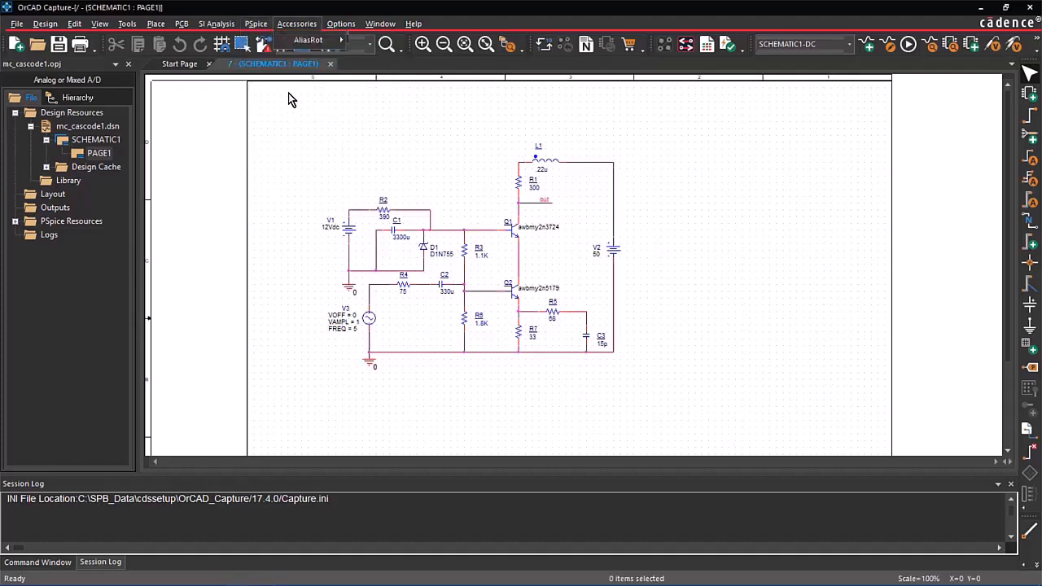
mouse_move(256, 24)
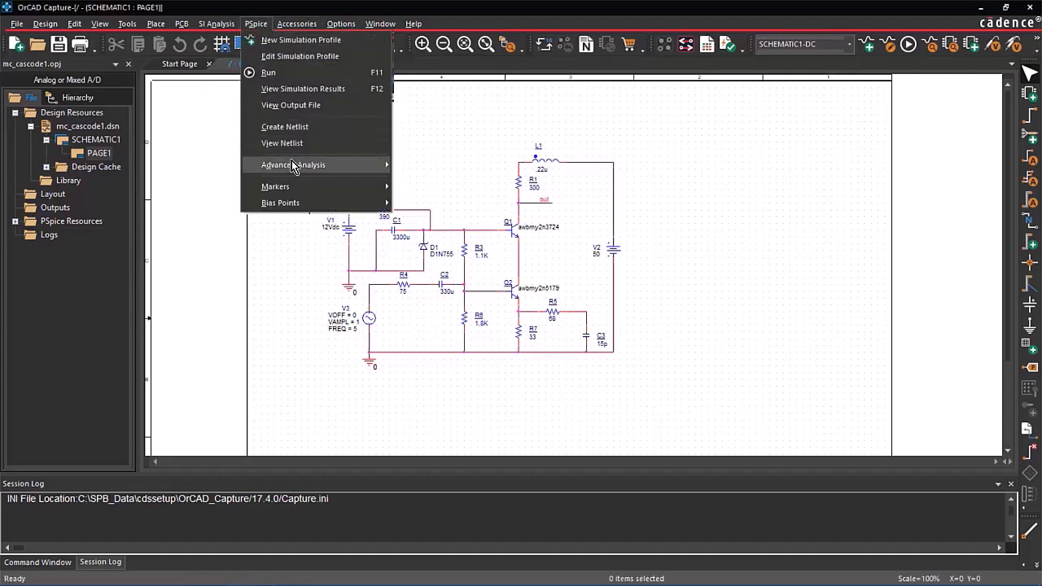
mouse_move(293, 166)
left_click(456, 167)
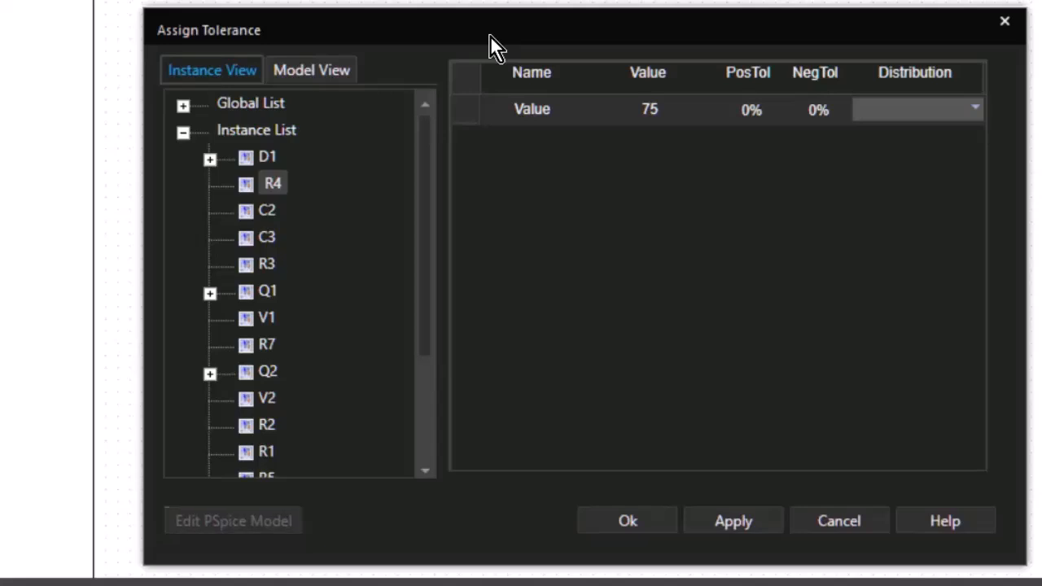
Set the tolerance distribution of the global resistor entry R to GAUSS.
left_click(183, 132)
left_click(182, 107)
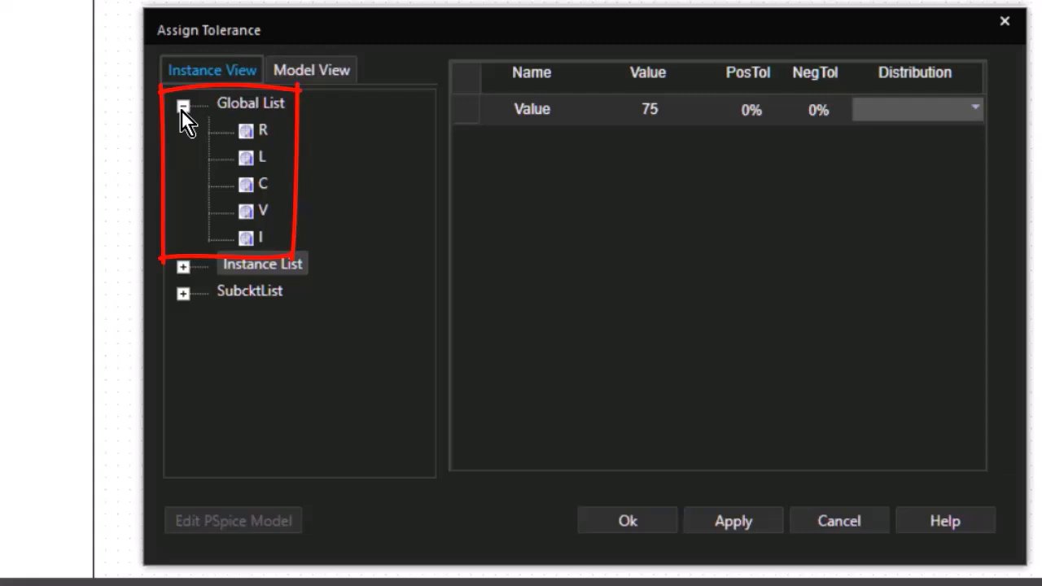
left_click(277, 131)
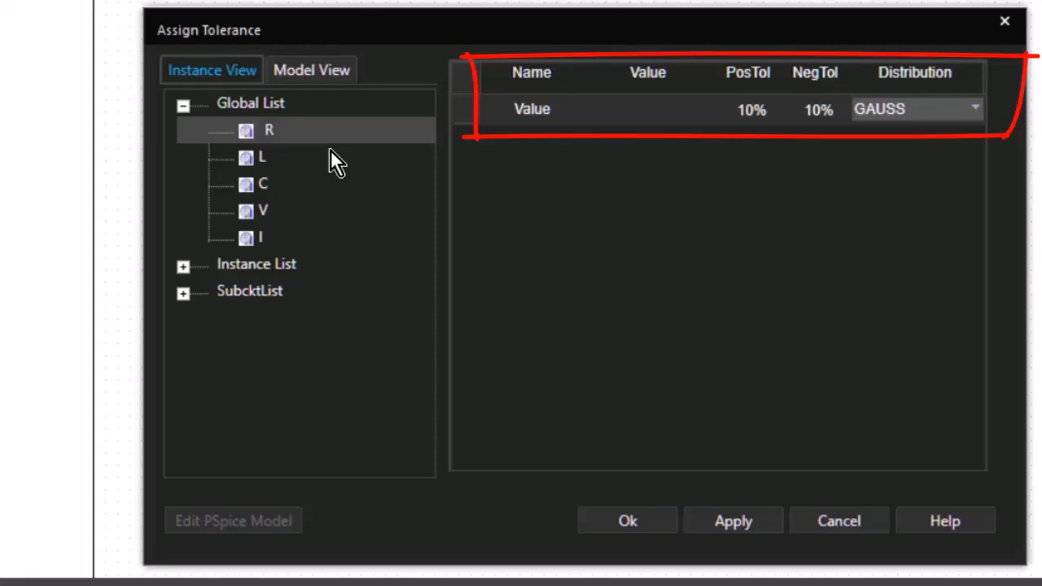
left_click(980, 114)
left_click(975, 115)
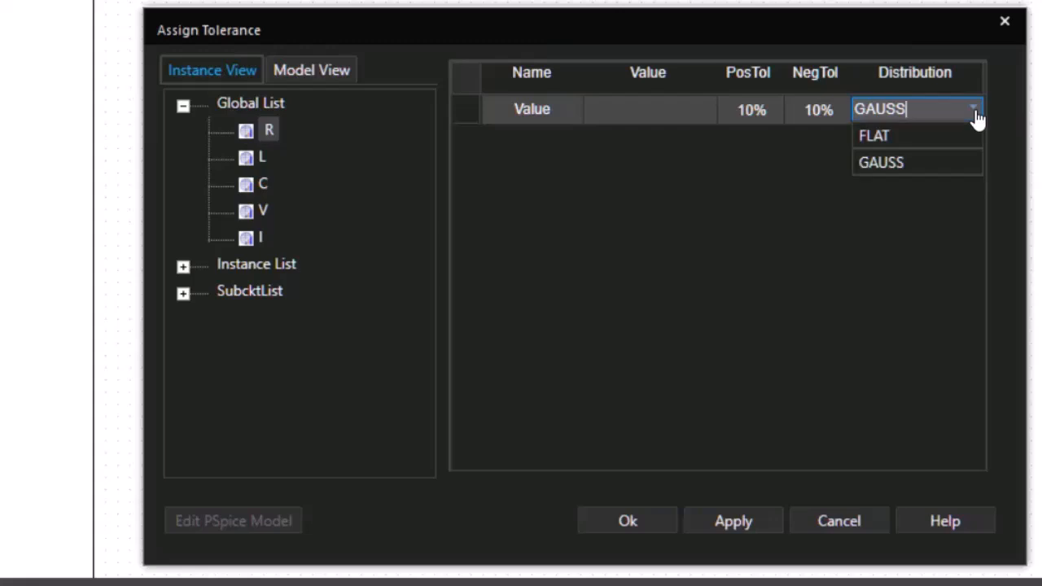
left_click(916, 165)
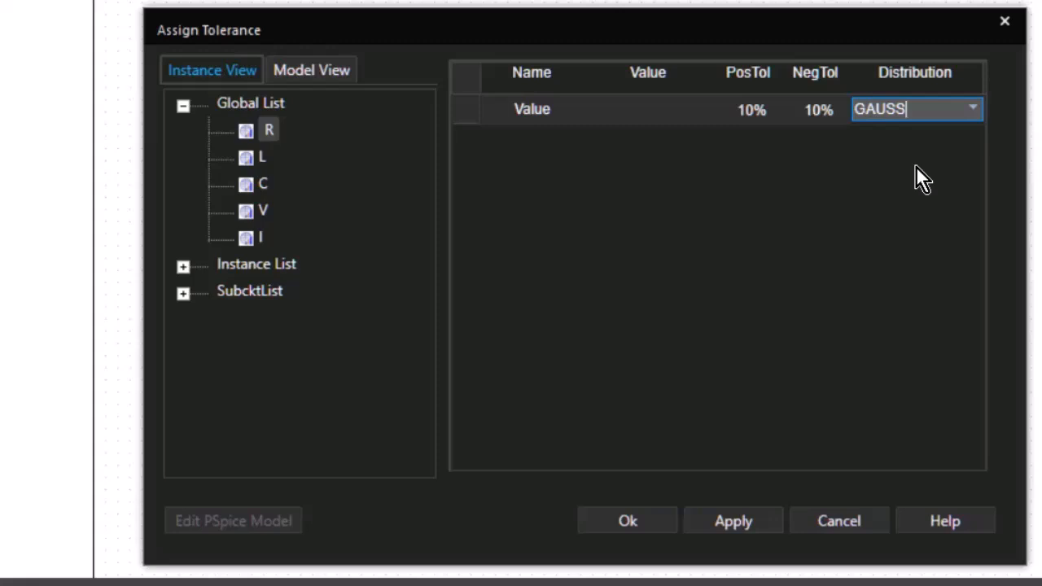
left_click(922, 165)
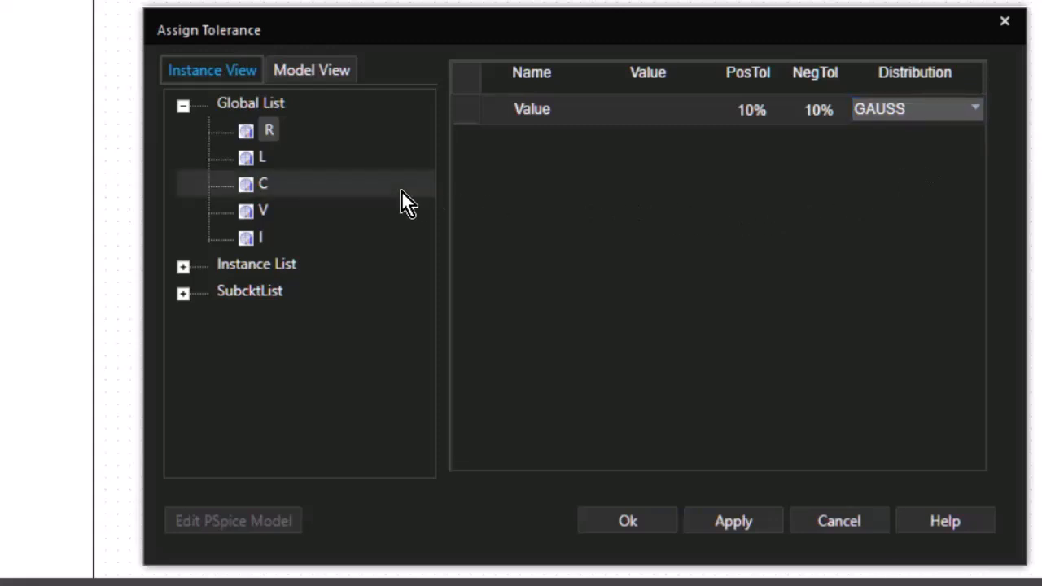
Assign instance R3 a positive and negative tolerance of 20% with a GAUSS distribution and accept the tolerance assignments.
left_click(329, 185)
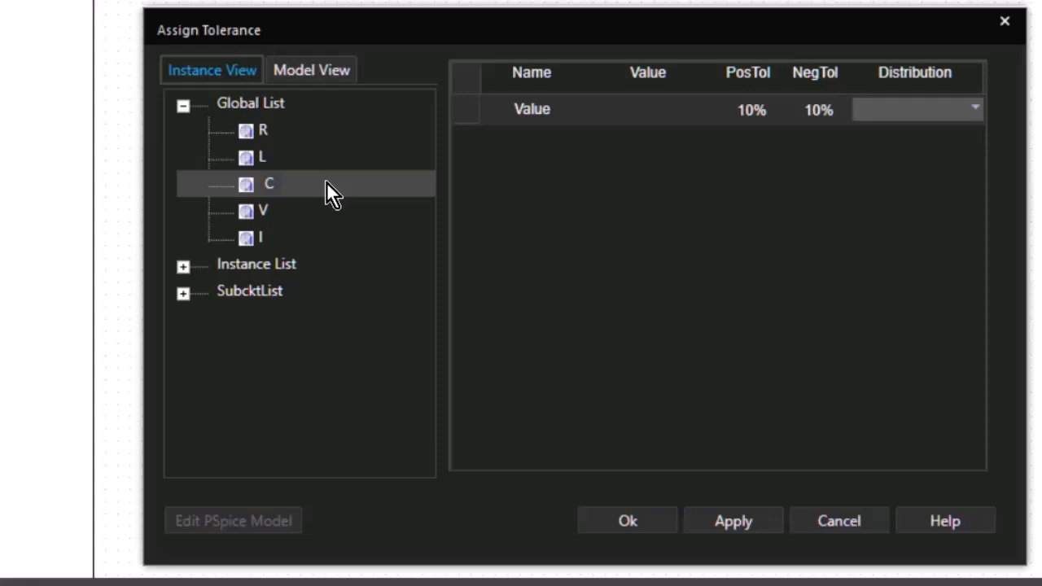
left_click(179, 103)
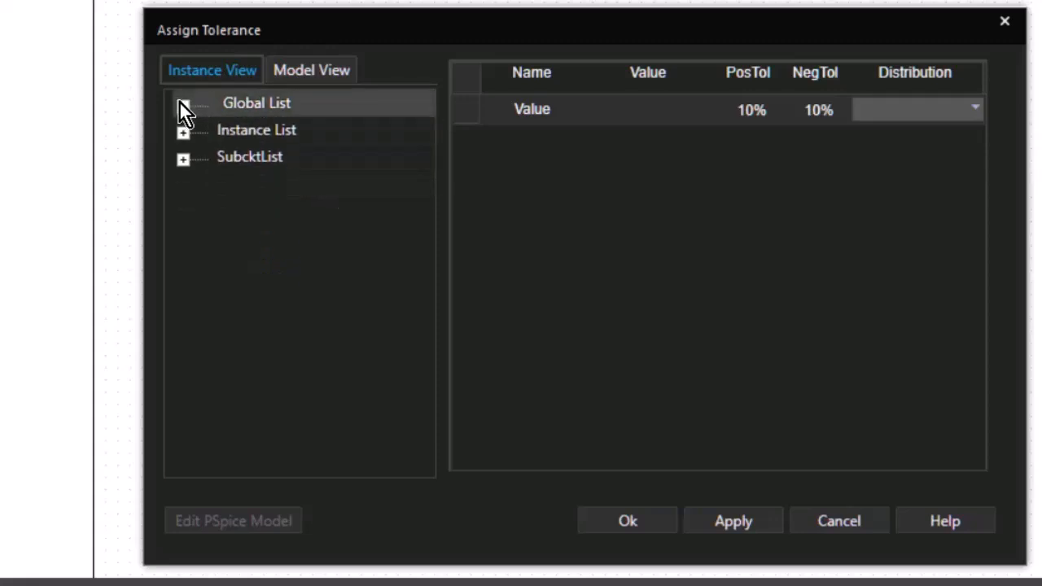
left_click(182, 129)
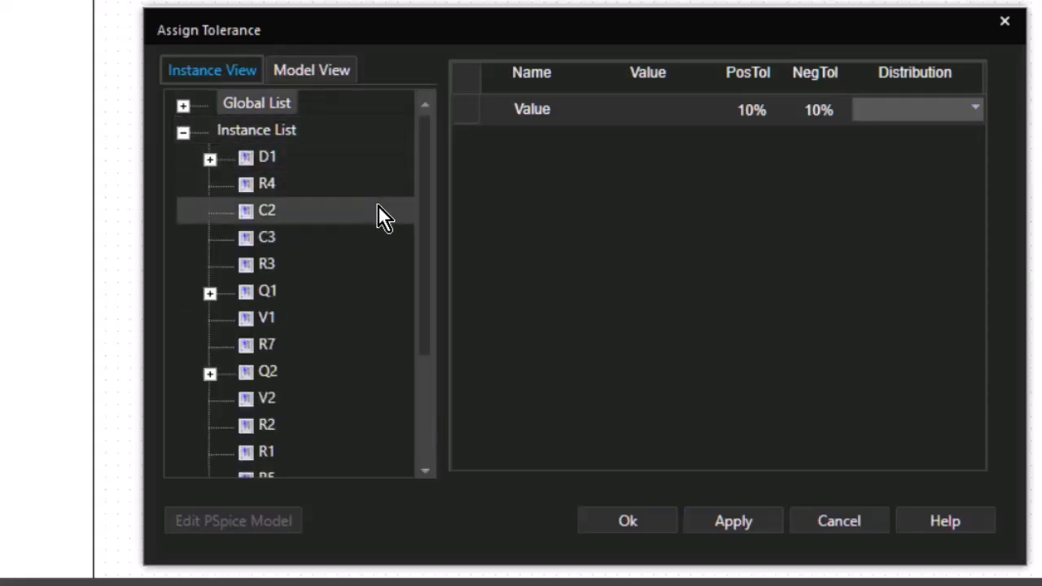
left_click(326, 267)
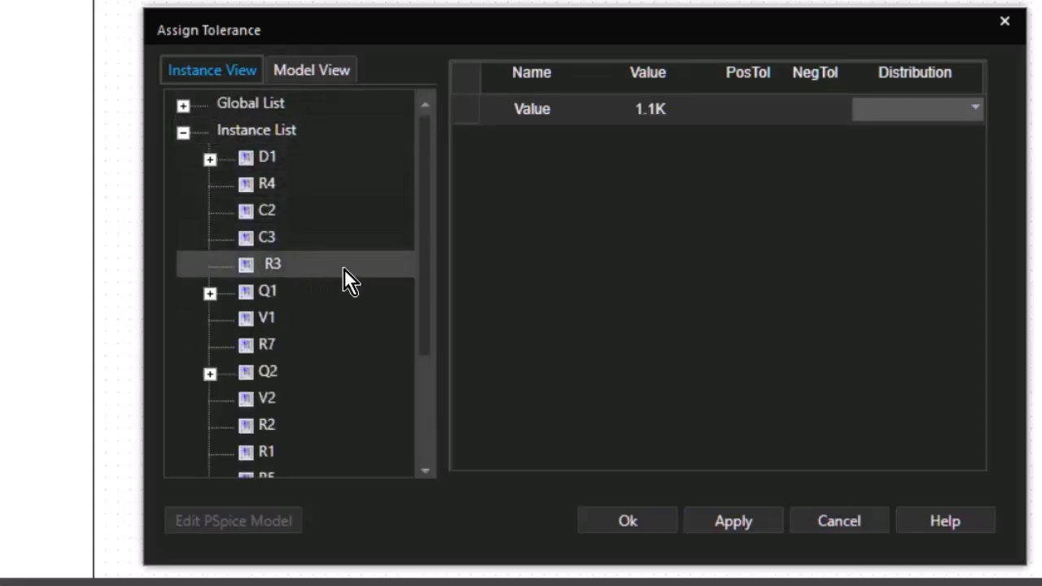
left_click(736, 109)
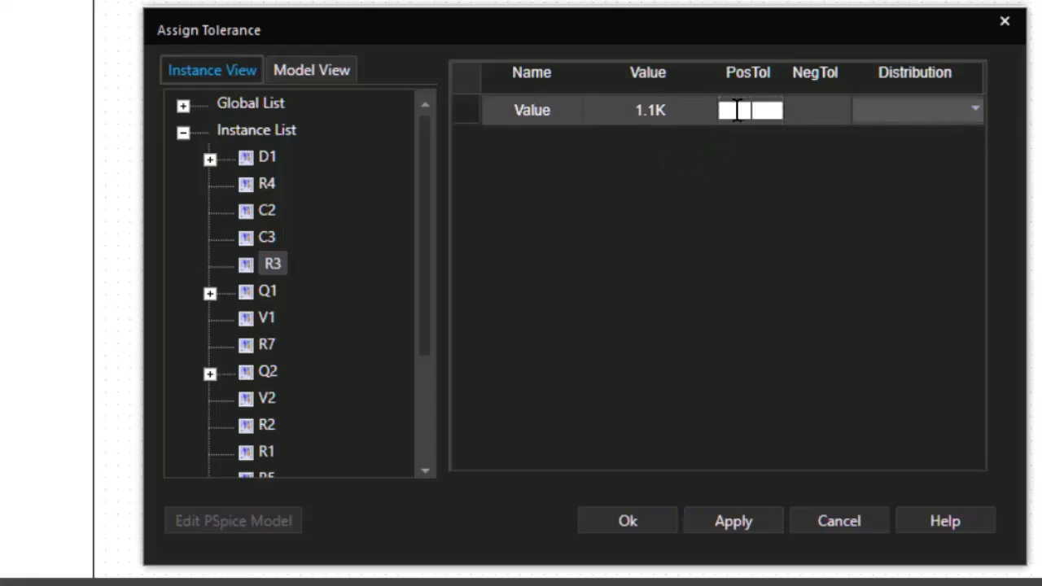
type("20%")
left_click(816, 108)
type("20%")
left_click(974, 109)
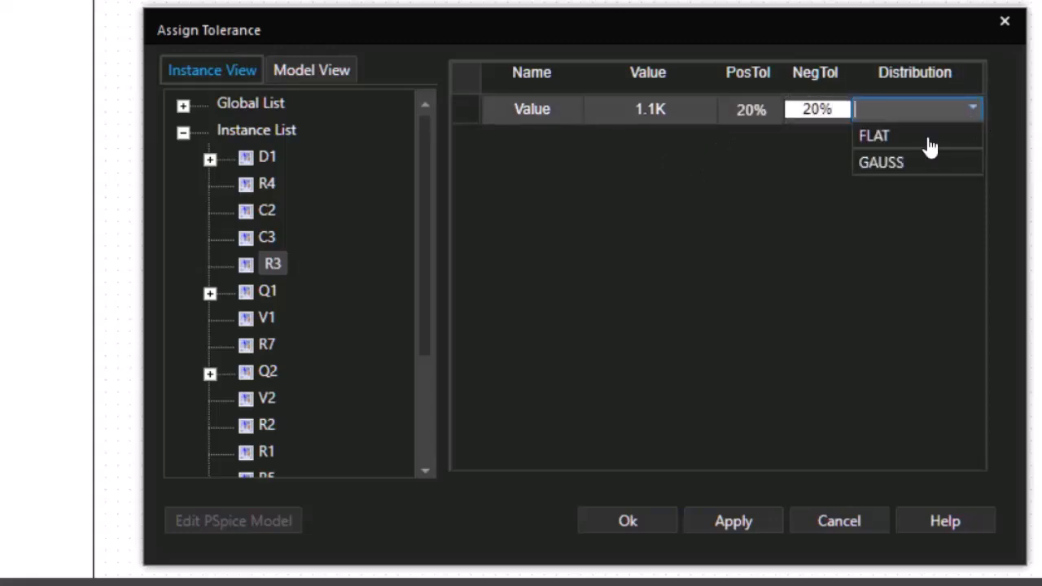
left_click(879, 163)
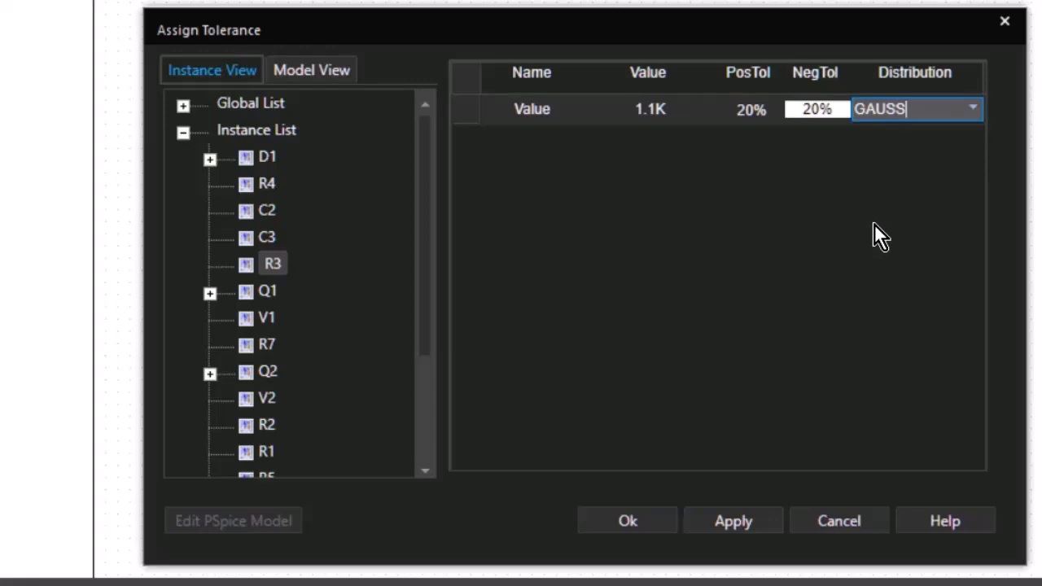
left_click(875, 225)
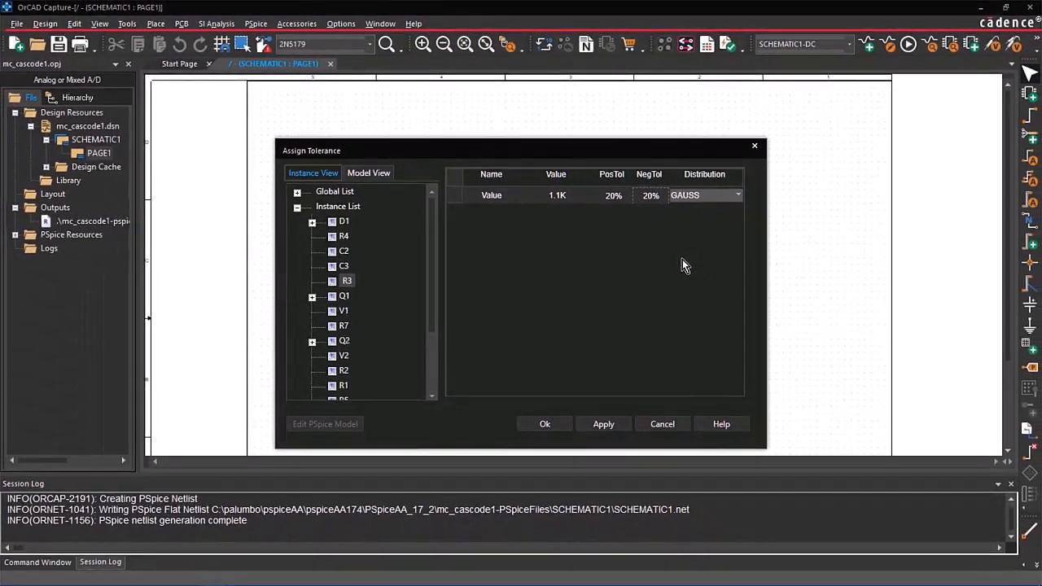
left_click(553, 425)
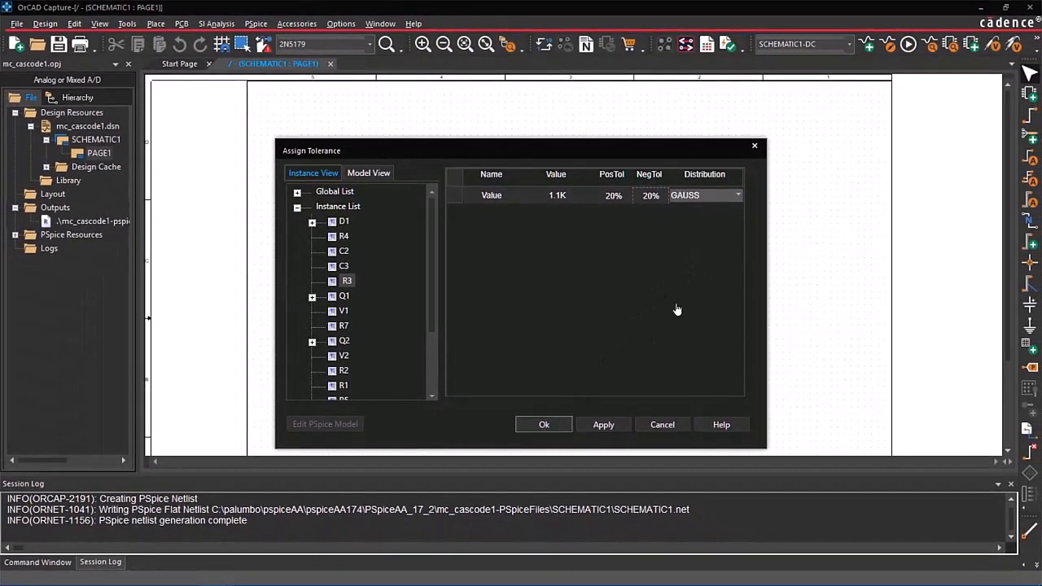
Make SCHEMATIC1-ax the active simulation profile and review its AC sweep settings.
left_click(849, 44)
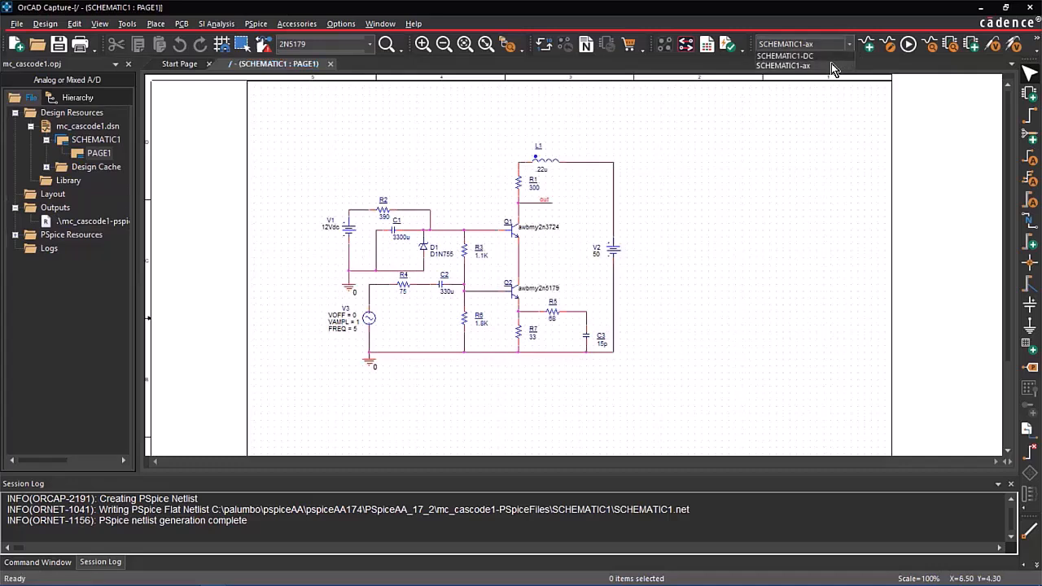
left_click(831, 64)
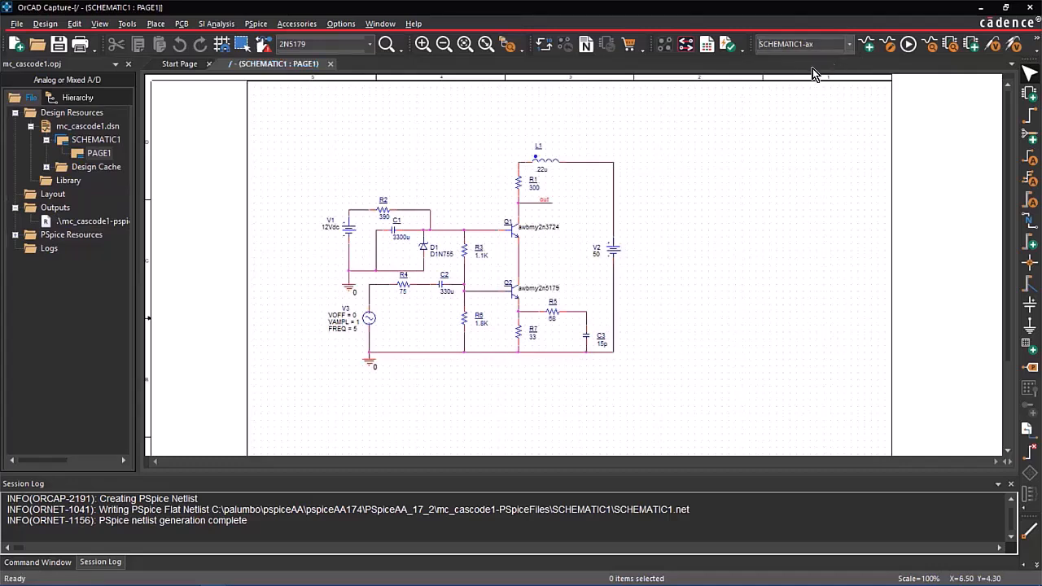
left_click(254, 23)
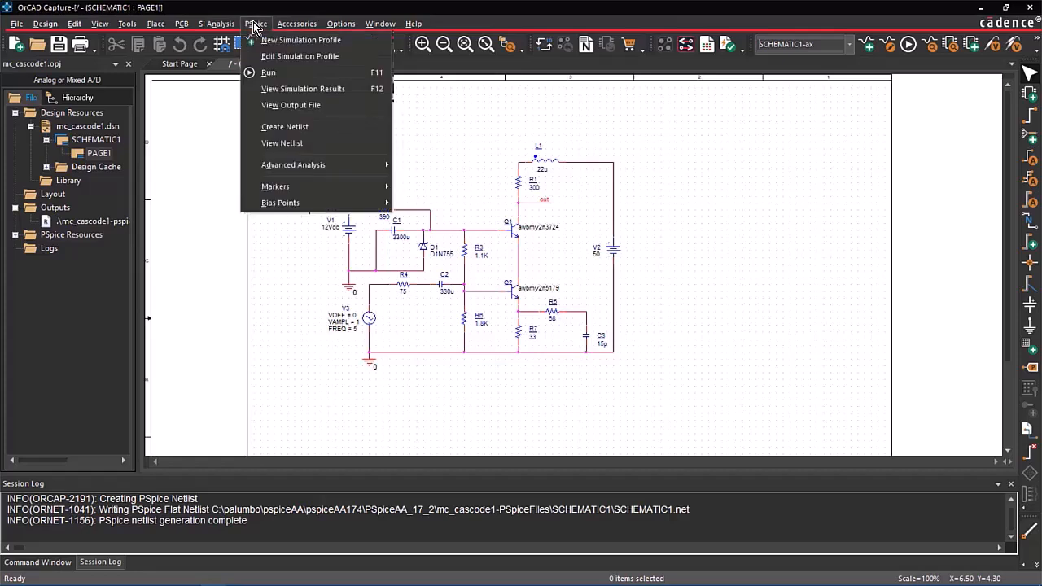
left_click(299, 56)
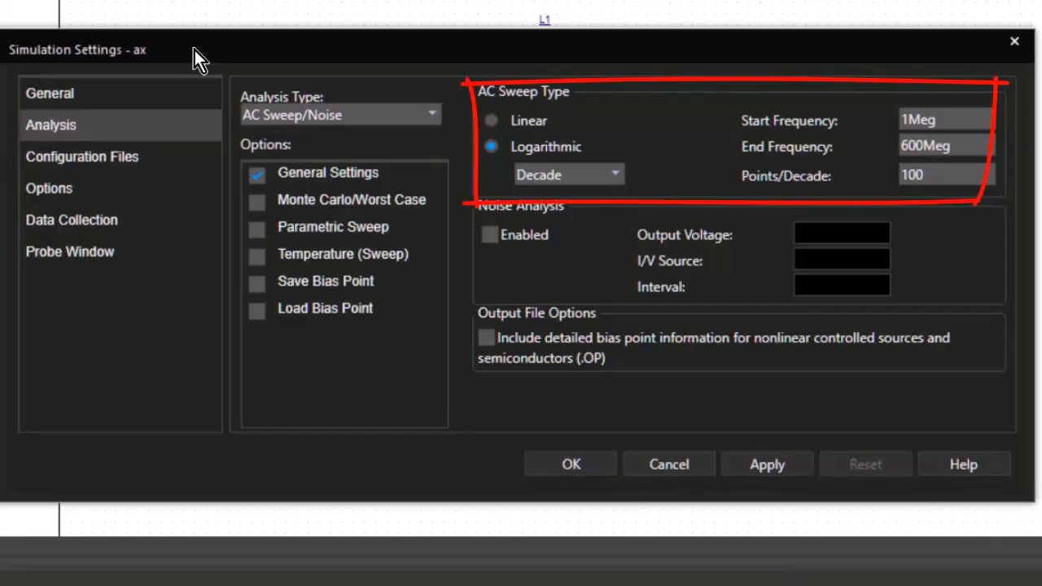
left_click(564, 463)
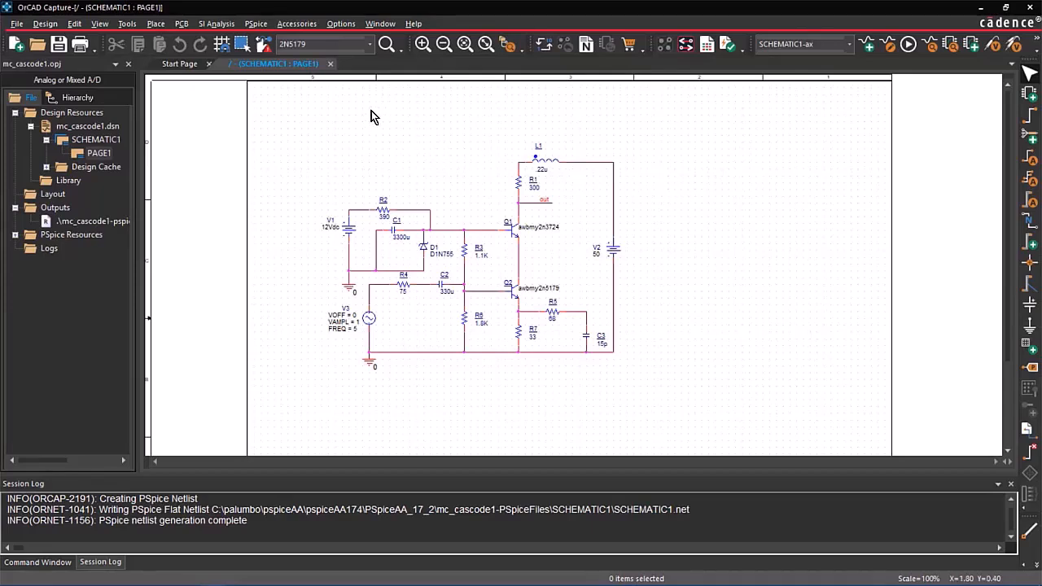
Run the PSpice simulation and plot the output voltage in decibels with the trace expression DB(V(out)).
left_click(255, 23)
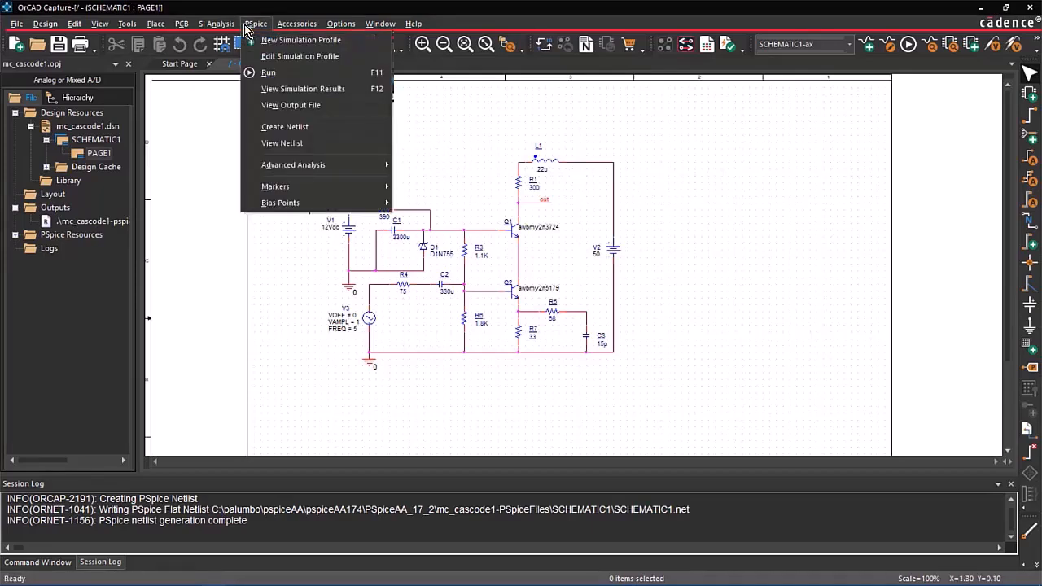
left_click(262, 72)
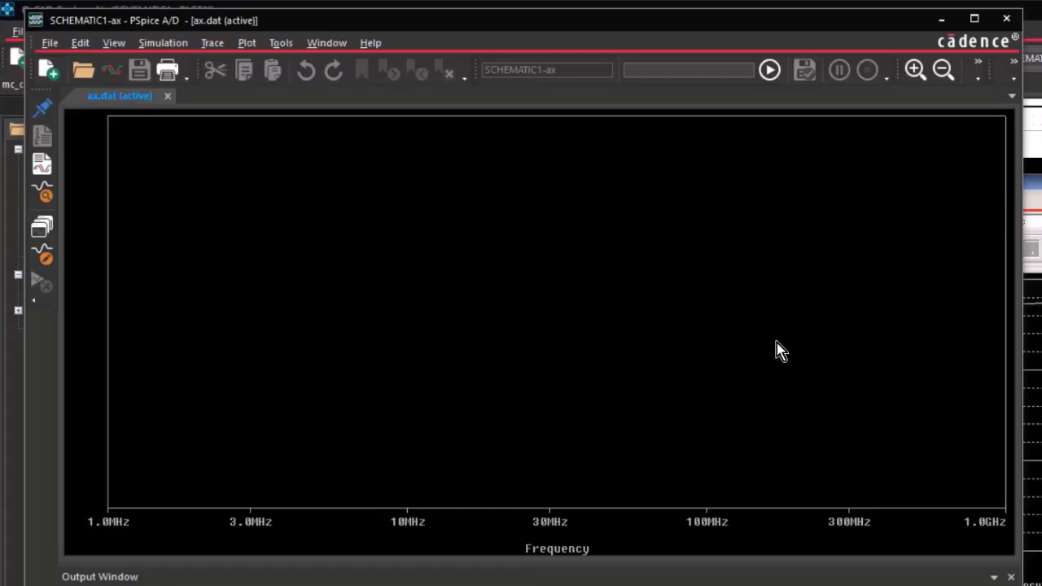
left_click(203, 45)
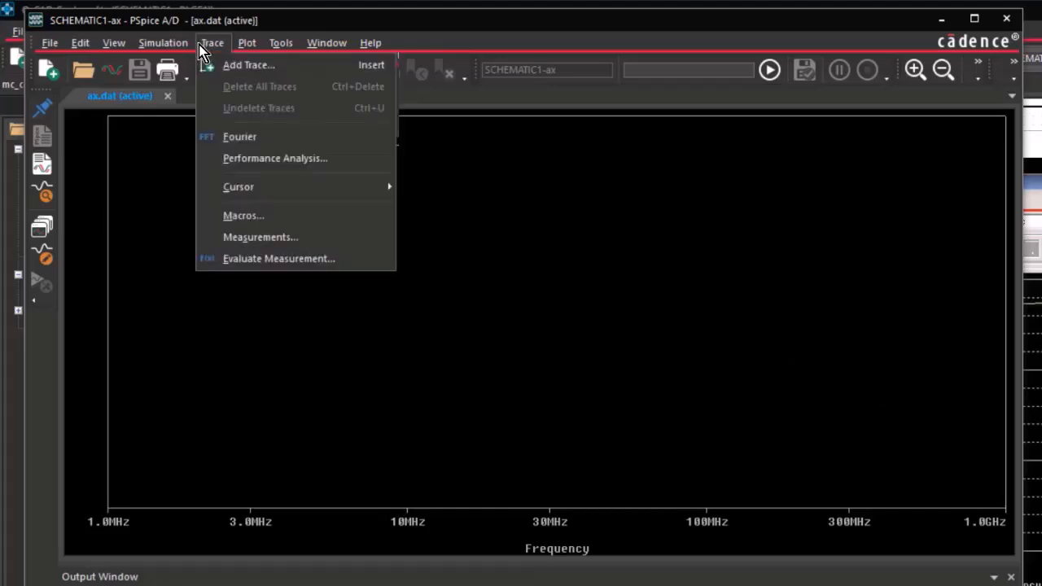
left_click(236, 65)
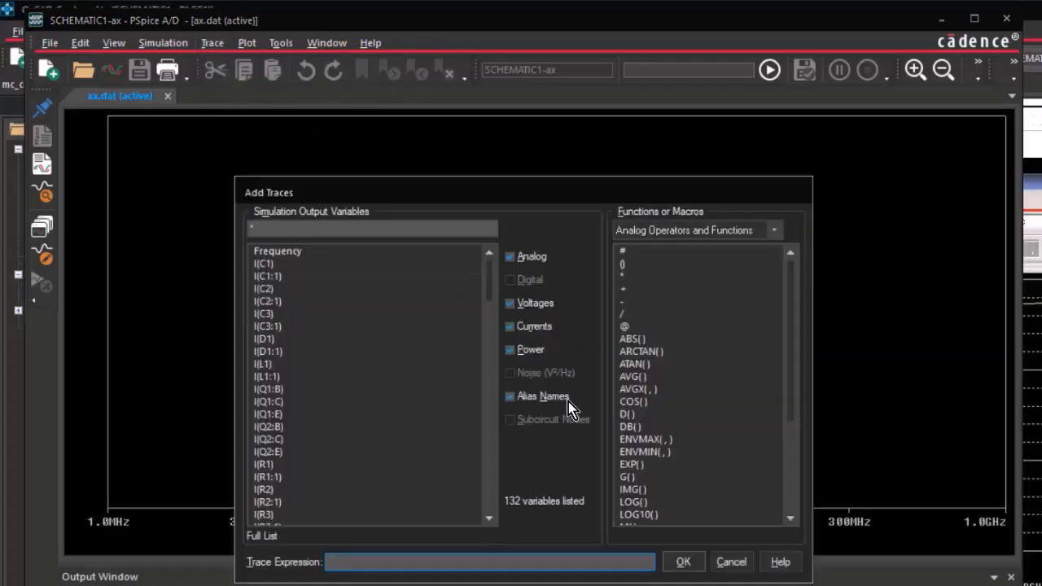
left_click(634, 428)
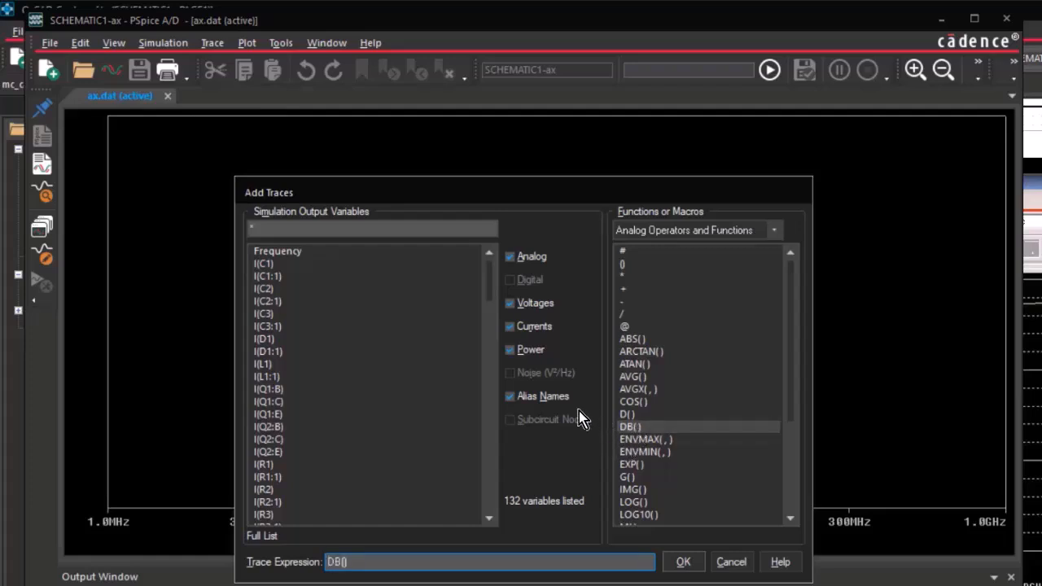
left_click_drag(490, 276, 482, 379)
left_click(333, 315)
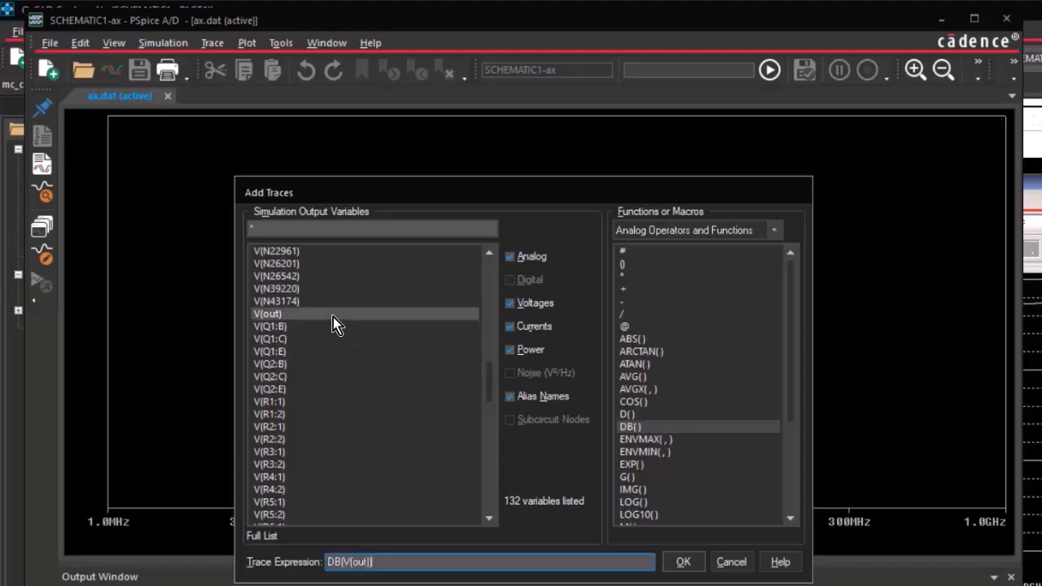
left_click(677, 561)
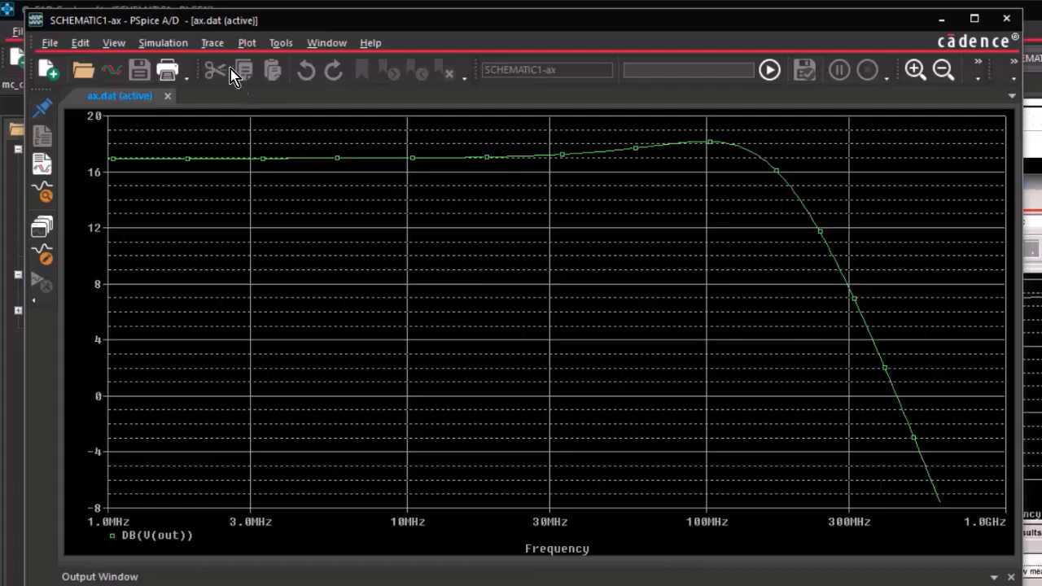
Evaluate the 3 dB low-pass cutoff of the output with the measurement Cutoff_Lowpass_3dB(V(out)).
left_click(213, 45)
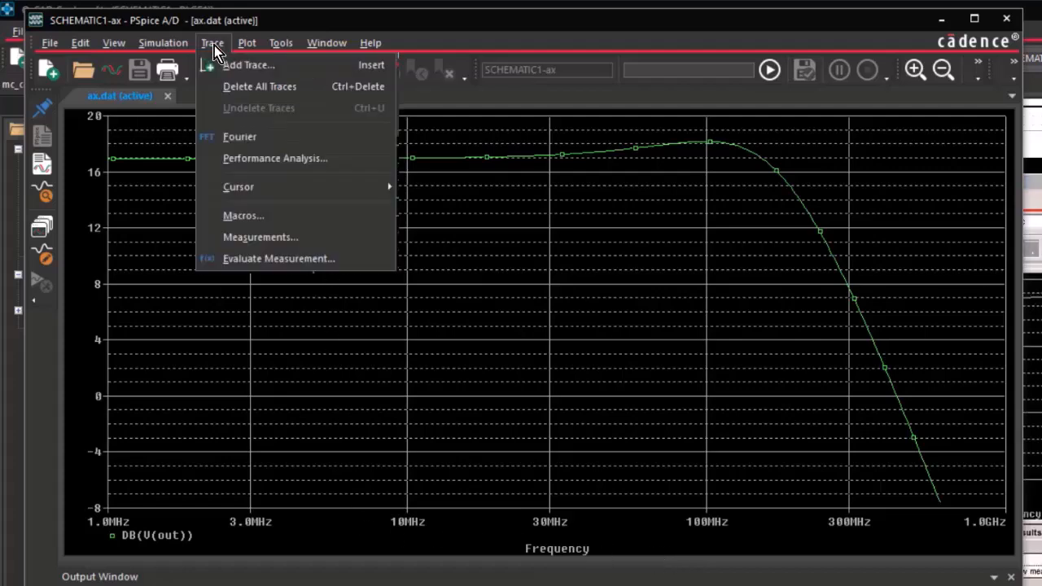
left_click(260, 253)
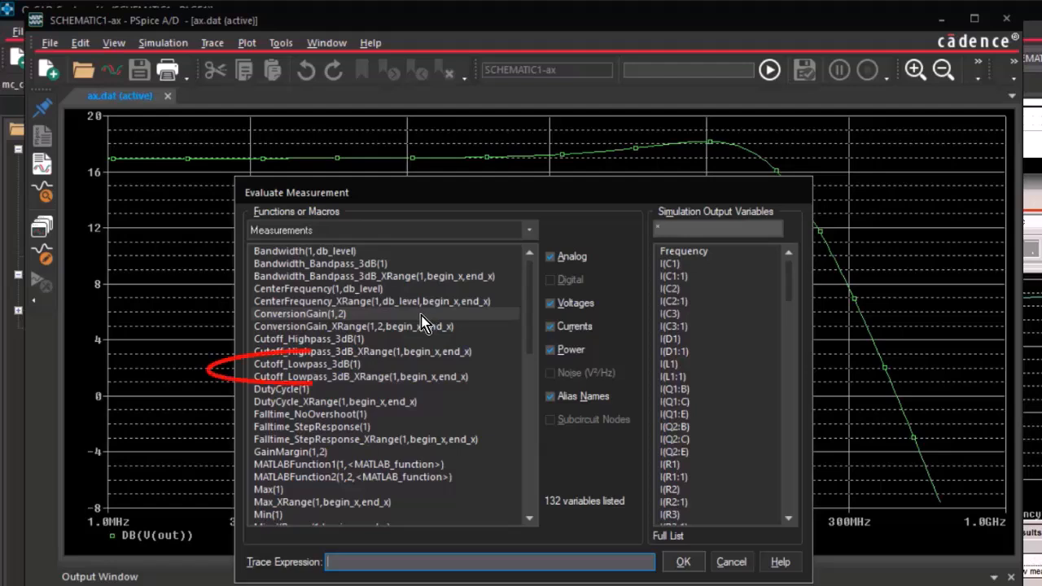
left_click(358, 368)
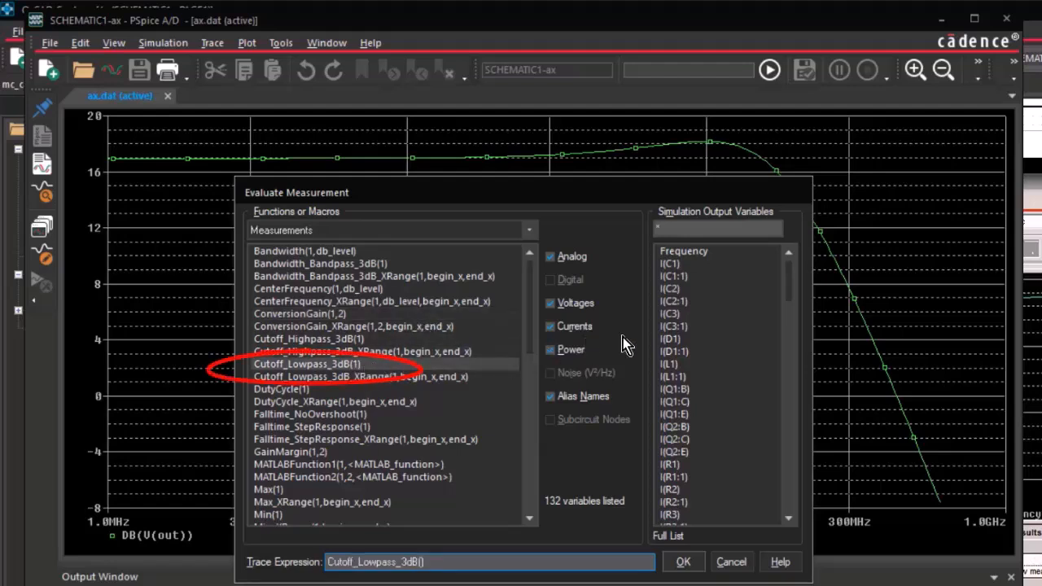
left_click_drag(787, 283, 775, 360)
left_click(679, 476)
left_click(683, 562)
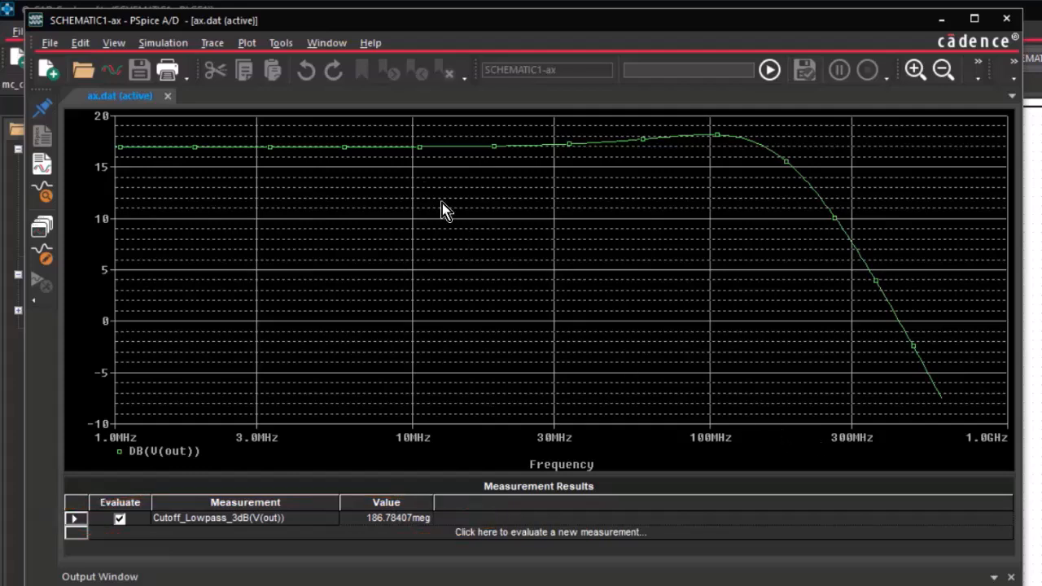
Evaluate the peak output gain in decibels with the measurement Max(DB(V(out))).
left_click(211, 42)
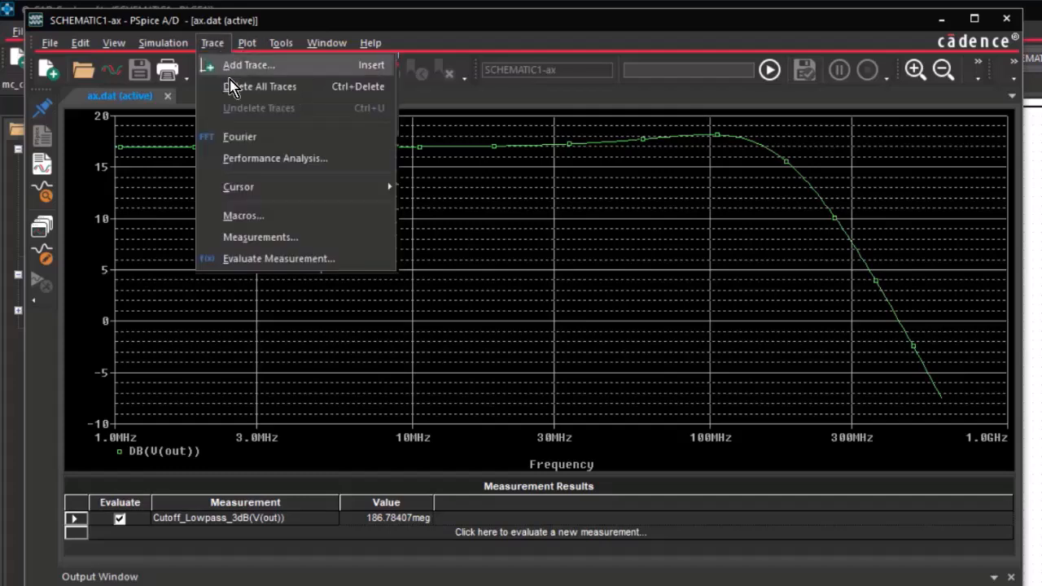
left_click(280, 258)
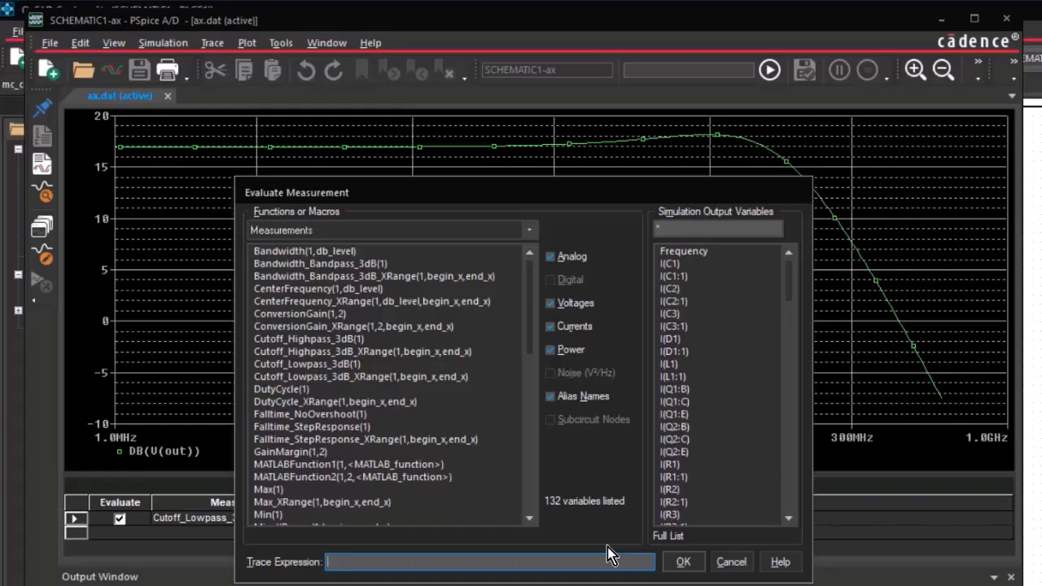
left_click(315, 489)
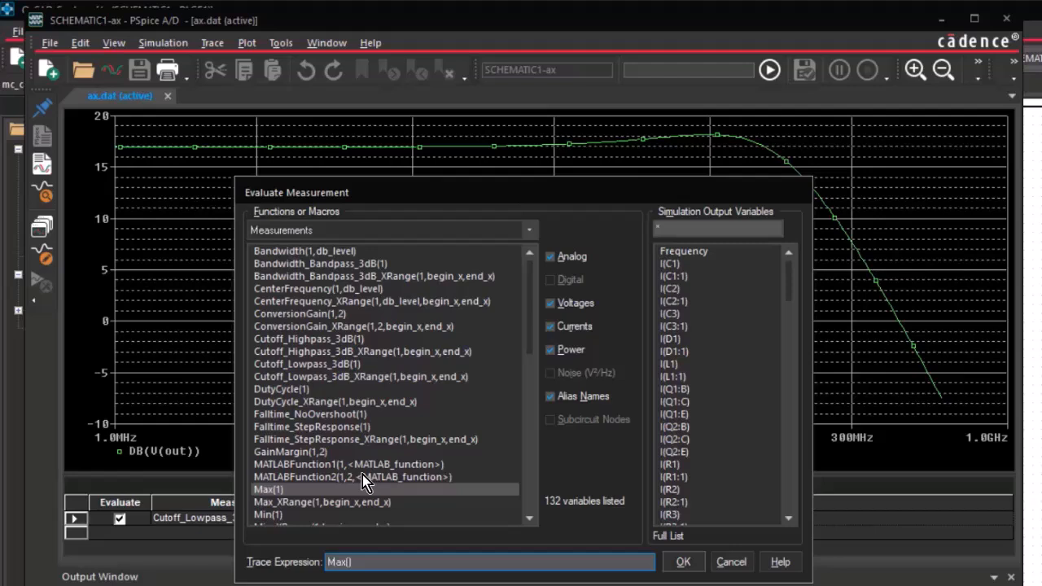
left_click(531, 234)
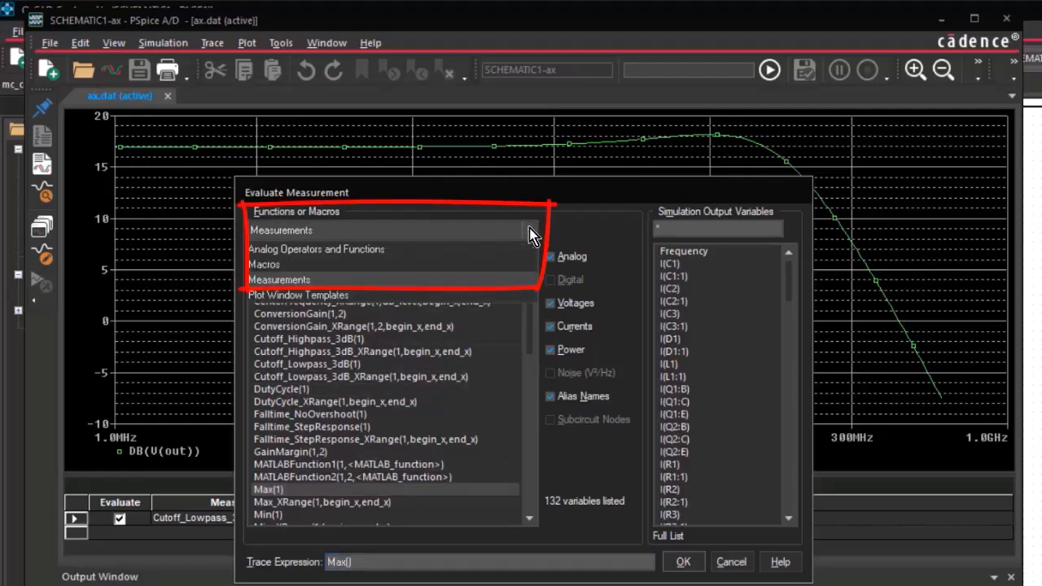
left_click(390, 251)
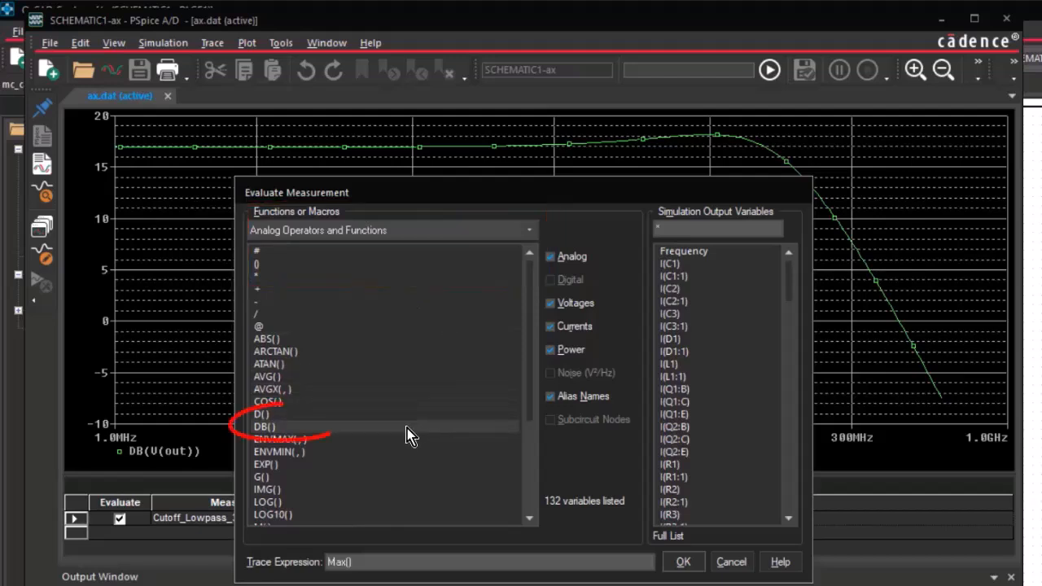
left_click(407, 428)
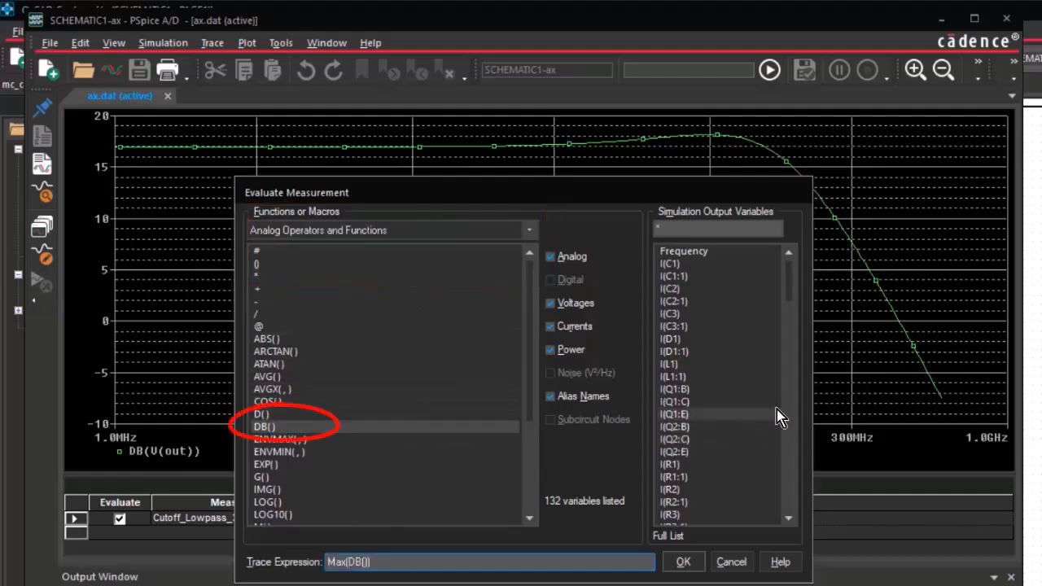
left_click_drag(791, 277, 799, 363)
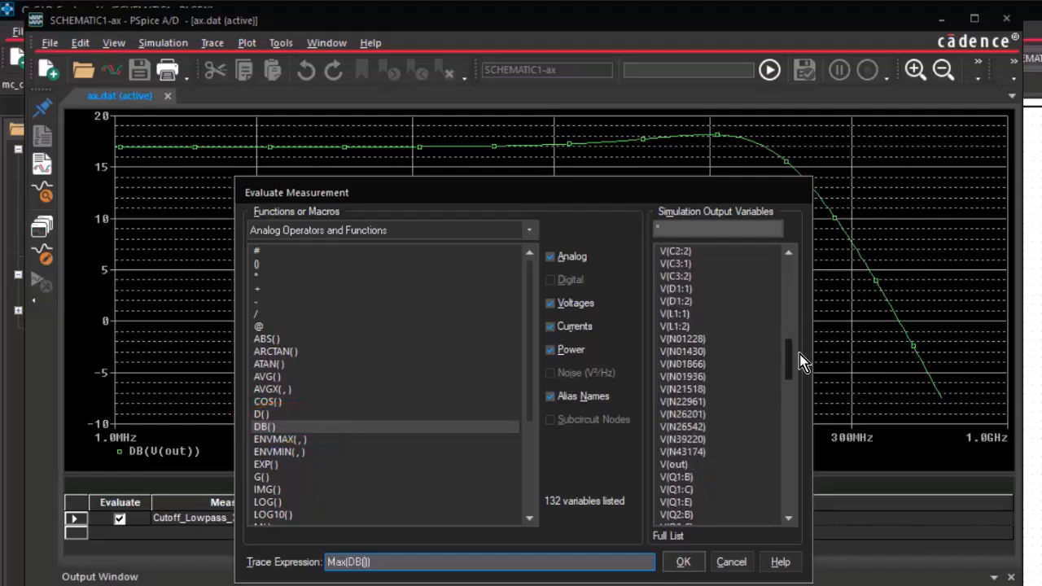
left_click(674, 465)
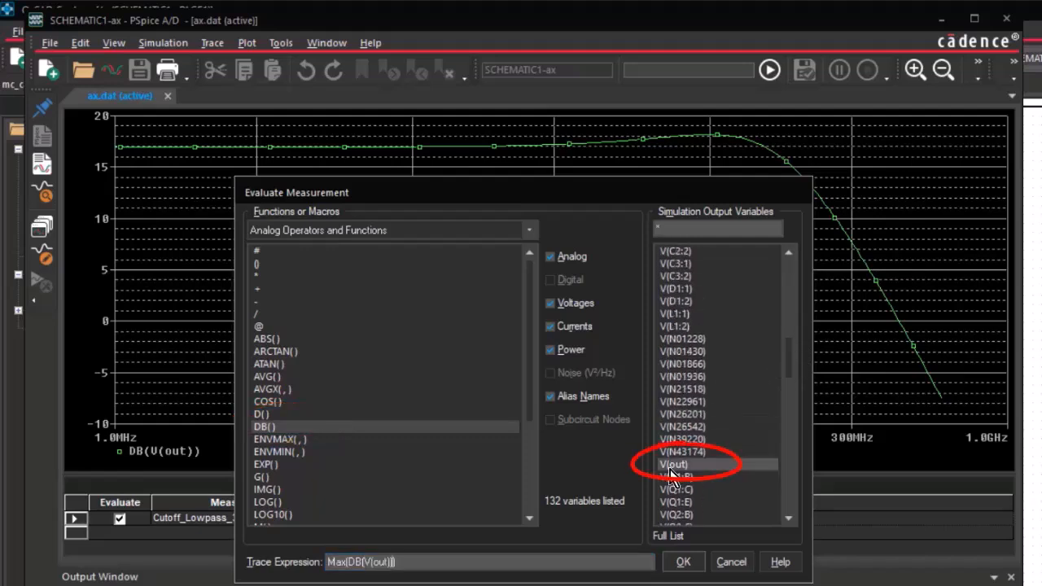
left_click(682, 561)
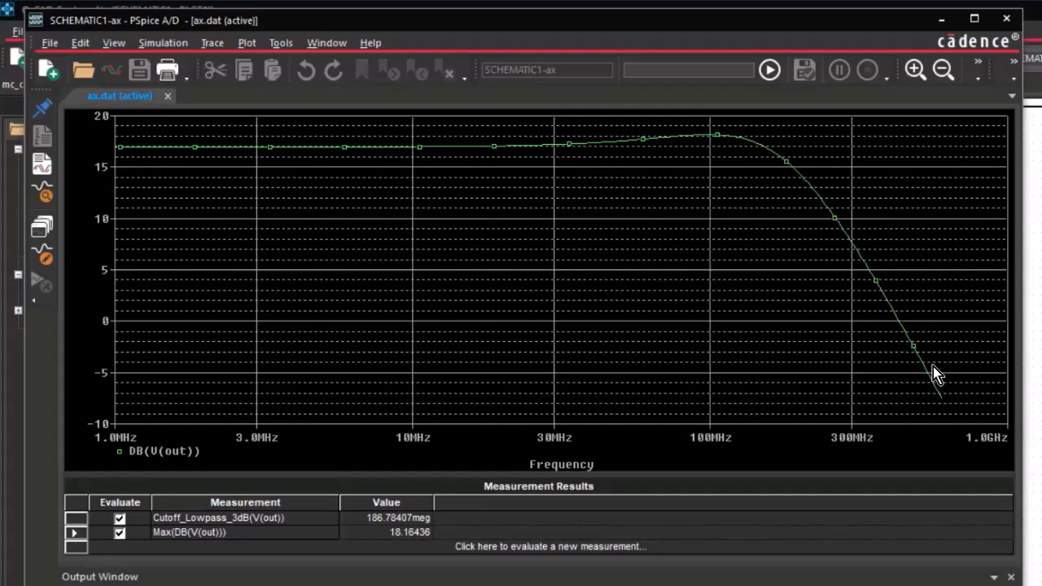
Return to OrCAD Capture and launch a Monte Carlo advanced analysis using the PSpice Advanced Analysis product suite.
left_click(942, 19)
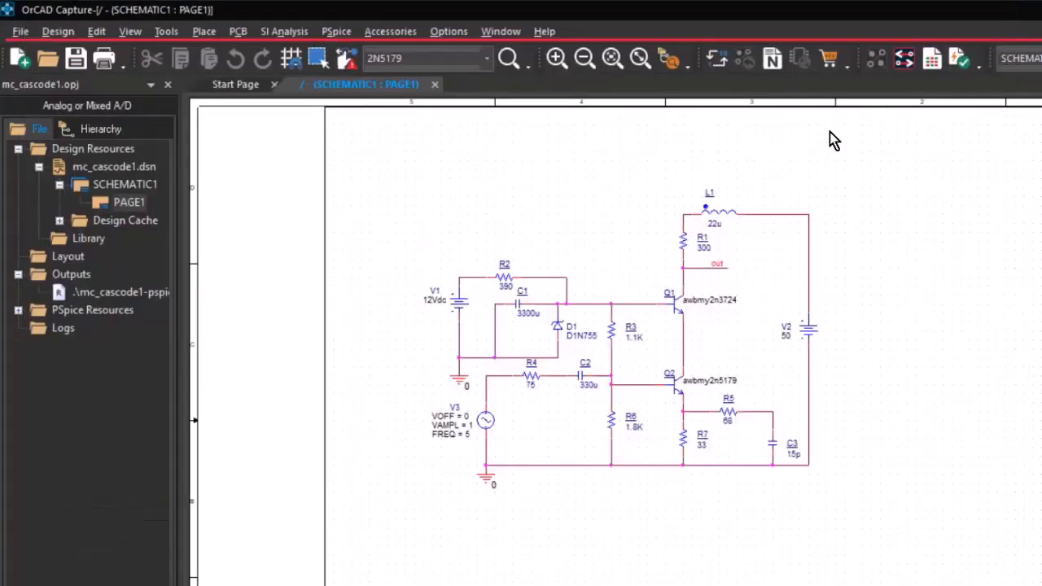
left_click(336, 31)
mouse_move(413, 217)
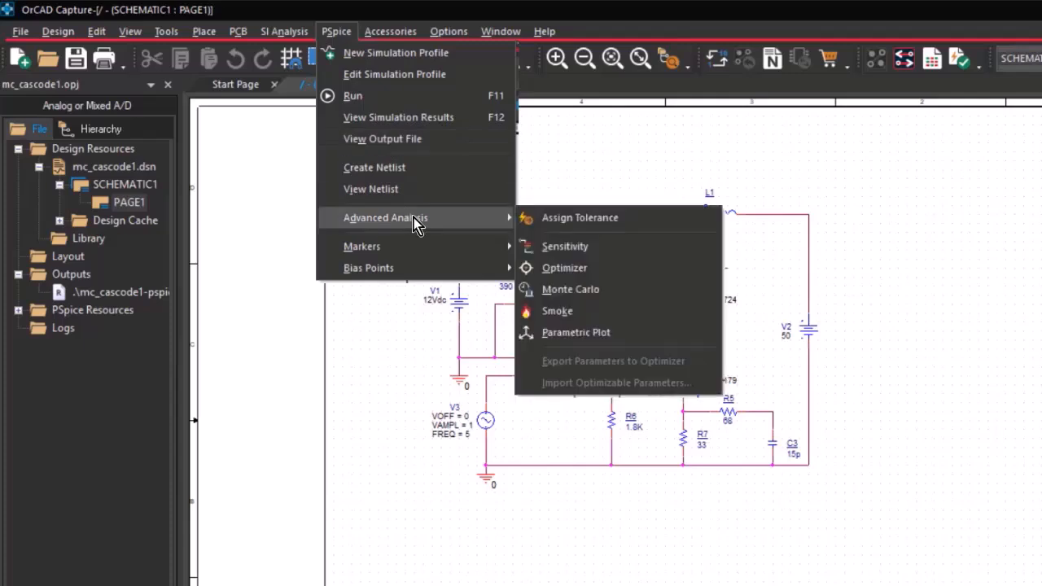
left_click(609, 290)
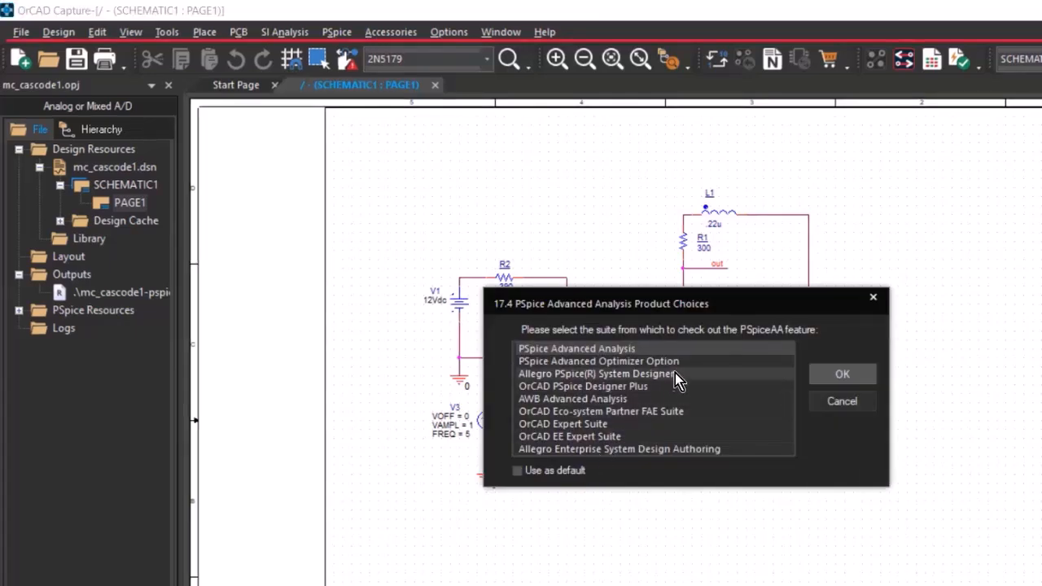
left_click(748, 353)
left_click(856, 376)
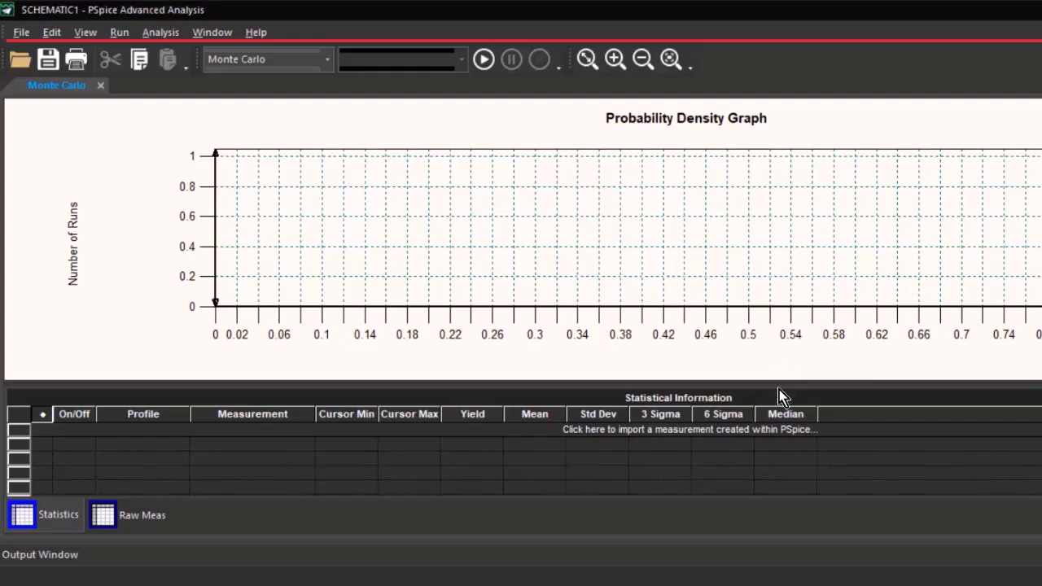
Import the ax.sim measurements Cutoff_Lowpass_3dB(V(out)) and Max(DB(V(out))) into the Monte Carlo statistics table.
left_click(638, 432)
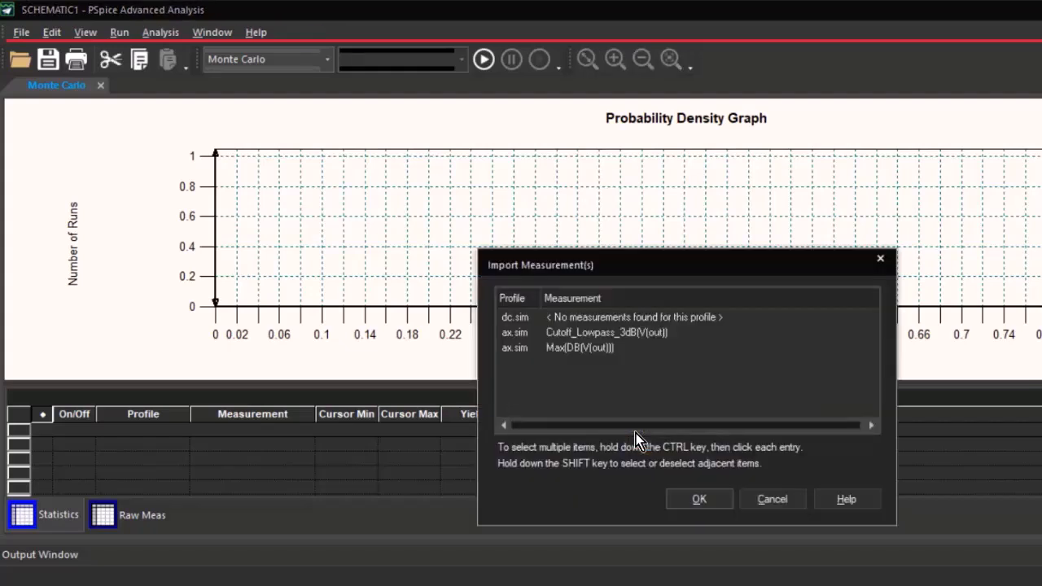
left_click(613, 338)
left_click(591, 351, "ctrl")
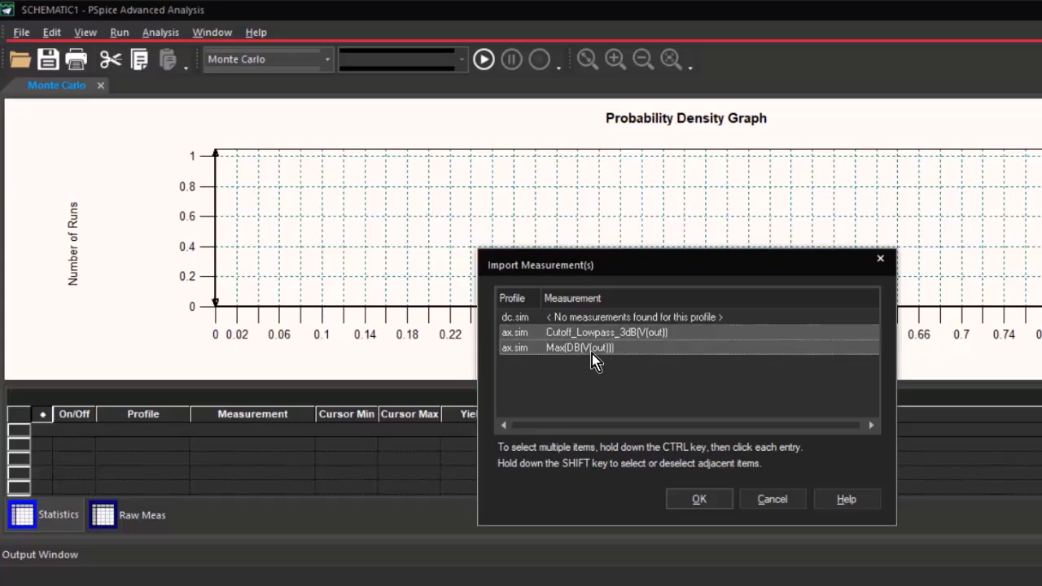
left_click(700, 499)
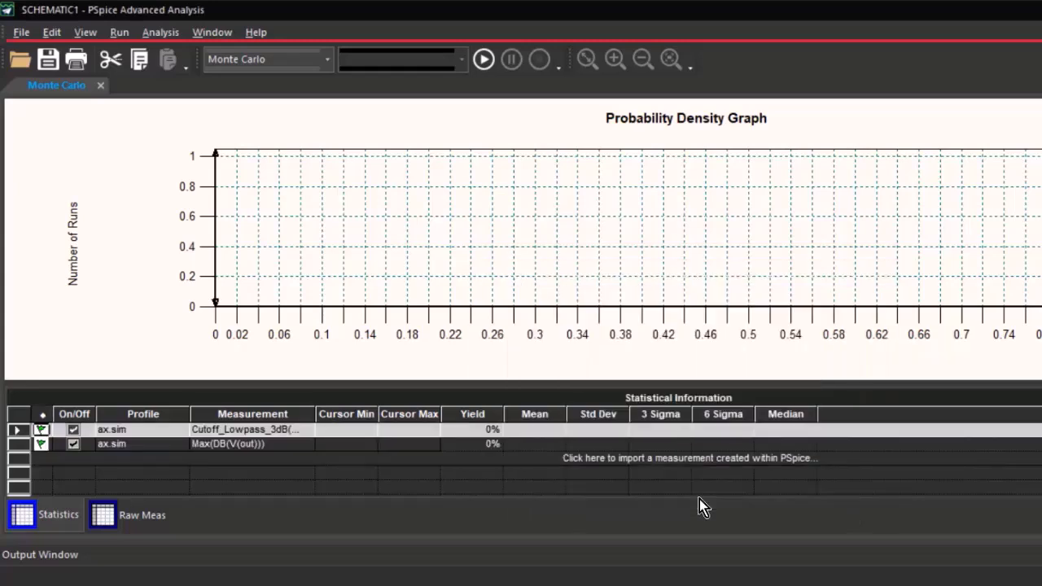
Set the Monte Carlo number of runs to 1000 and run the analysis.
left_click(49, 34)
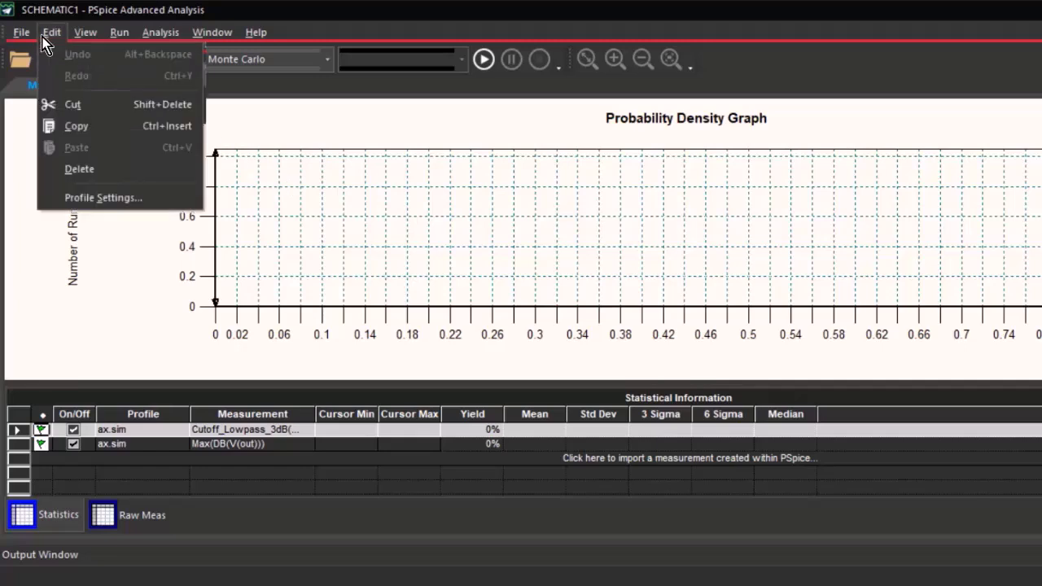
left_click(84, 197)
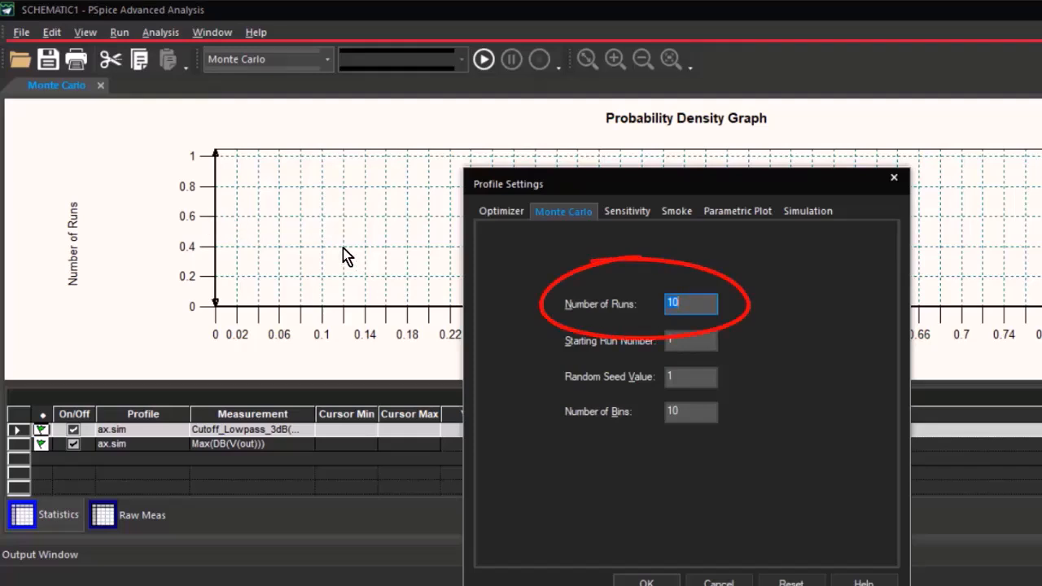
left_click(692, 303)
type("00")
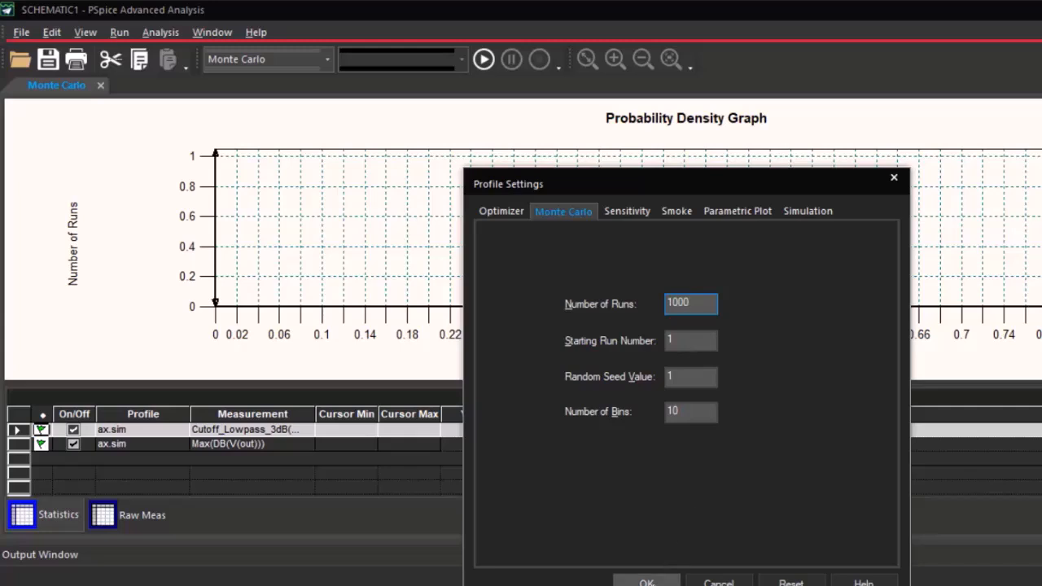
left_click(646, 581)
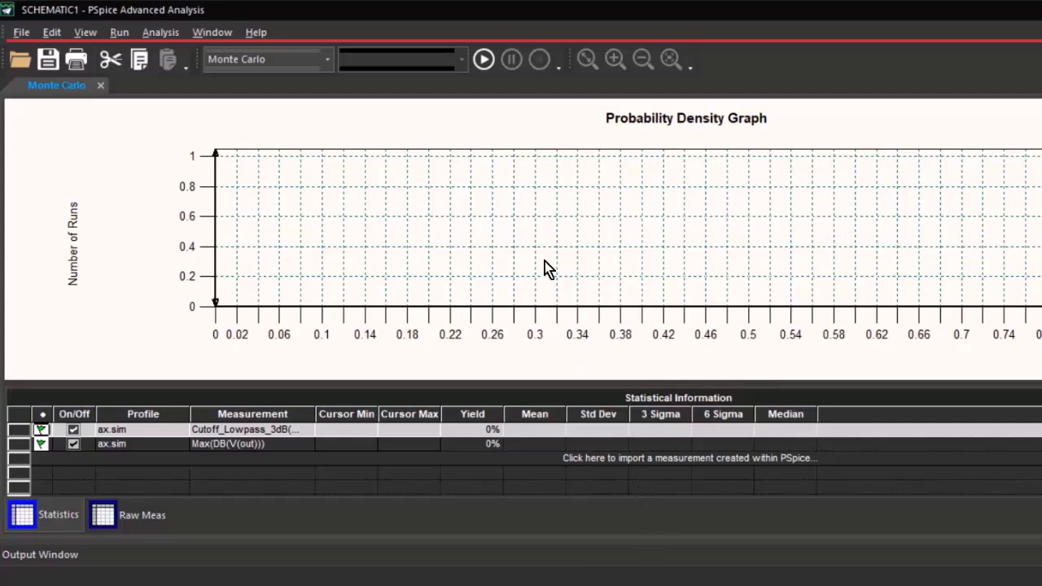
left_click(483, 61)
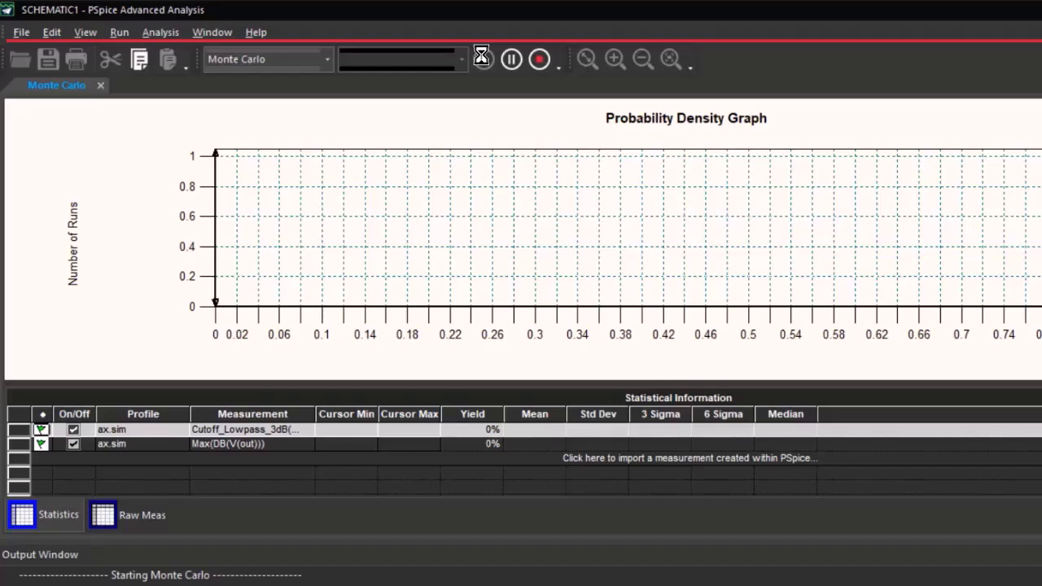
Switch the Monte Carlo graph of the low-pass cutoff from probability density to cumulative distribution.
right_click(537, 219)
right_click(537, 220)
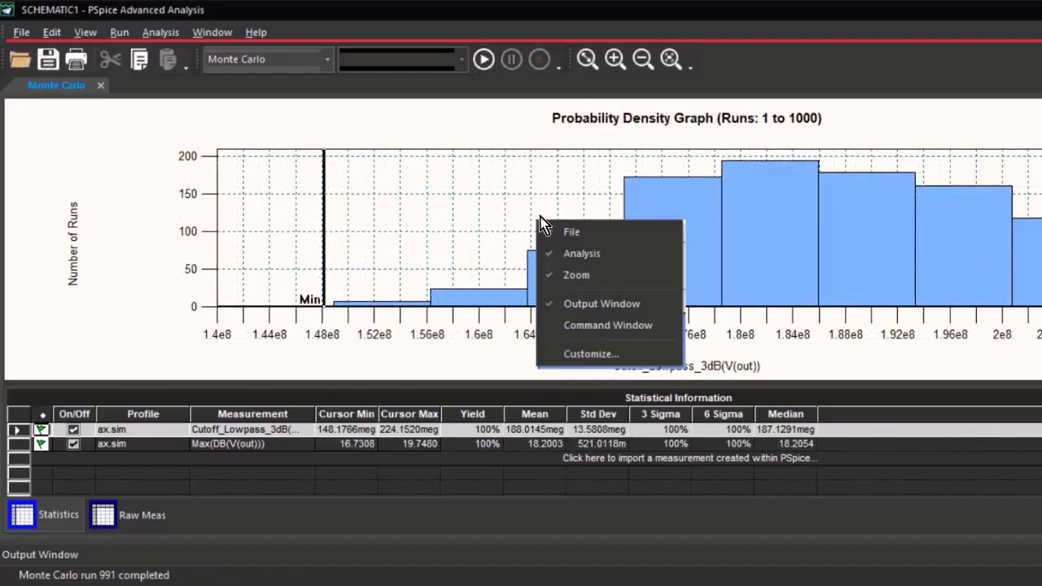
right_click(523, 222)
left_click(667, 201)
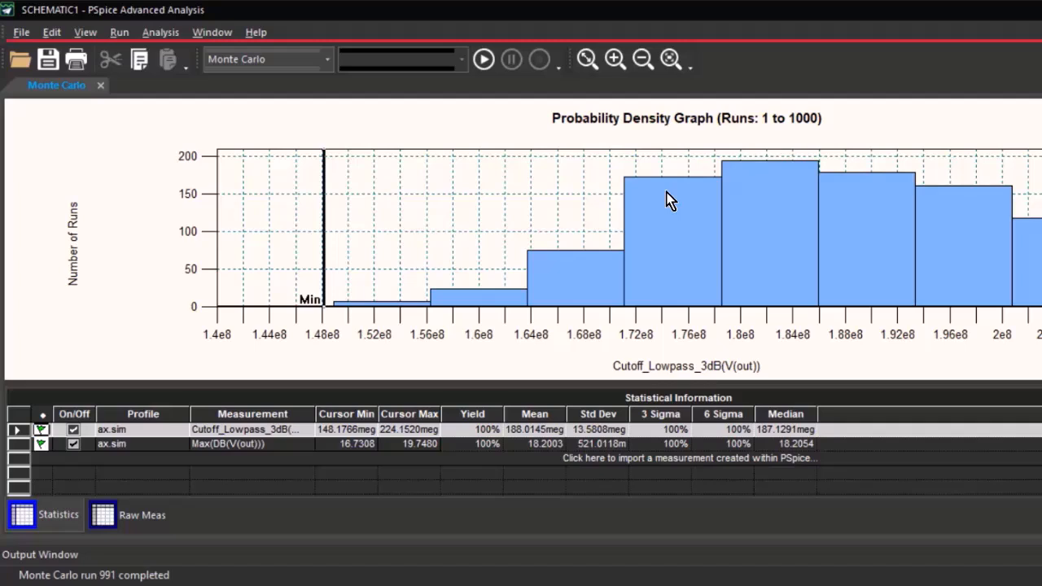
right_click(666, 200)
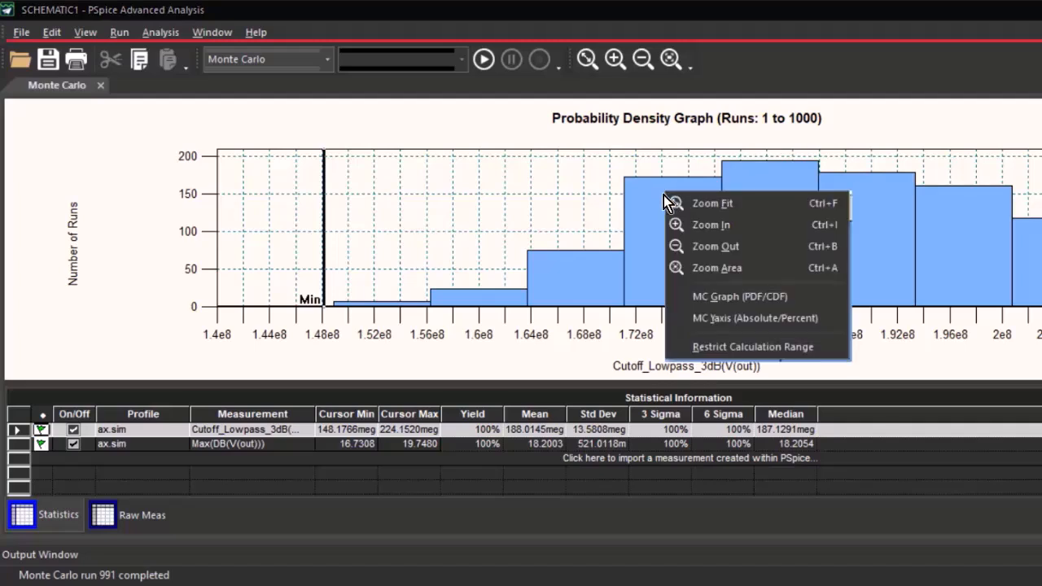
left_click(778, 298)
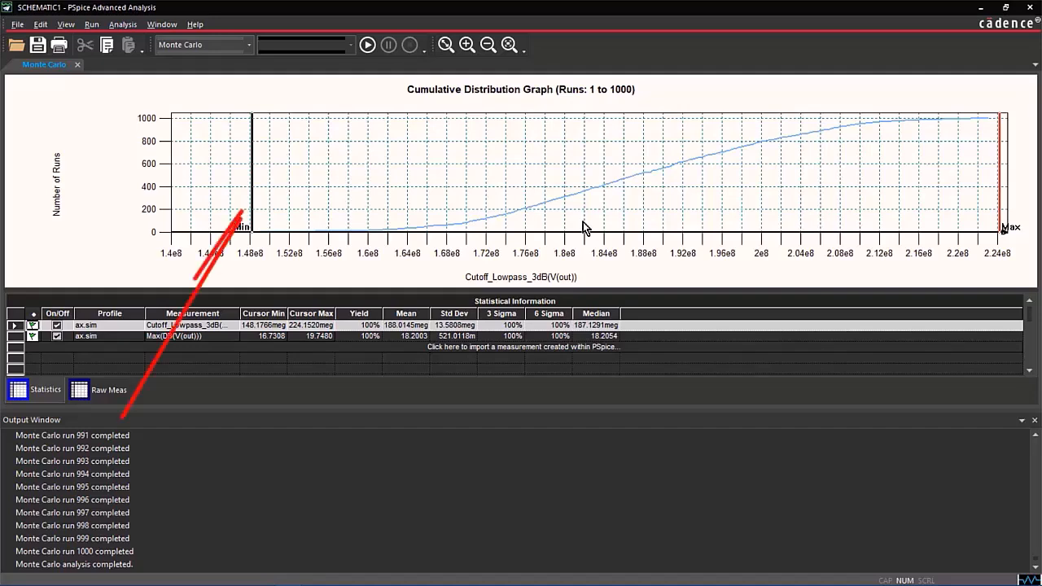
Place the minimum cursor of the cutoff distribution at about 181 meg and the maximum cursor at about 223.2 meg.
left_click(253, 189)
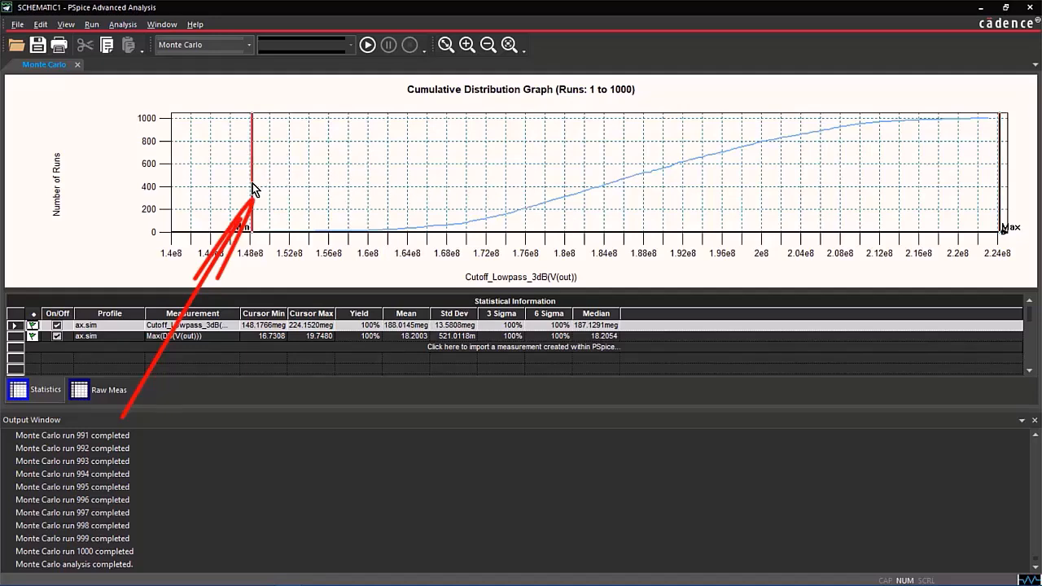
left_click(574, 183)
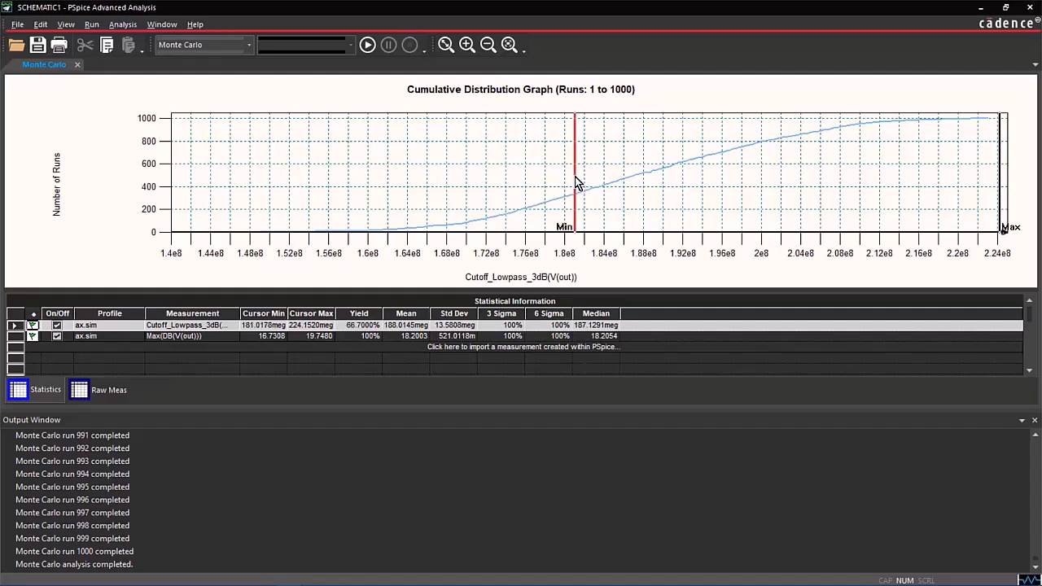
left_click(1001, 178)
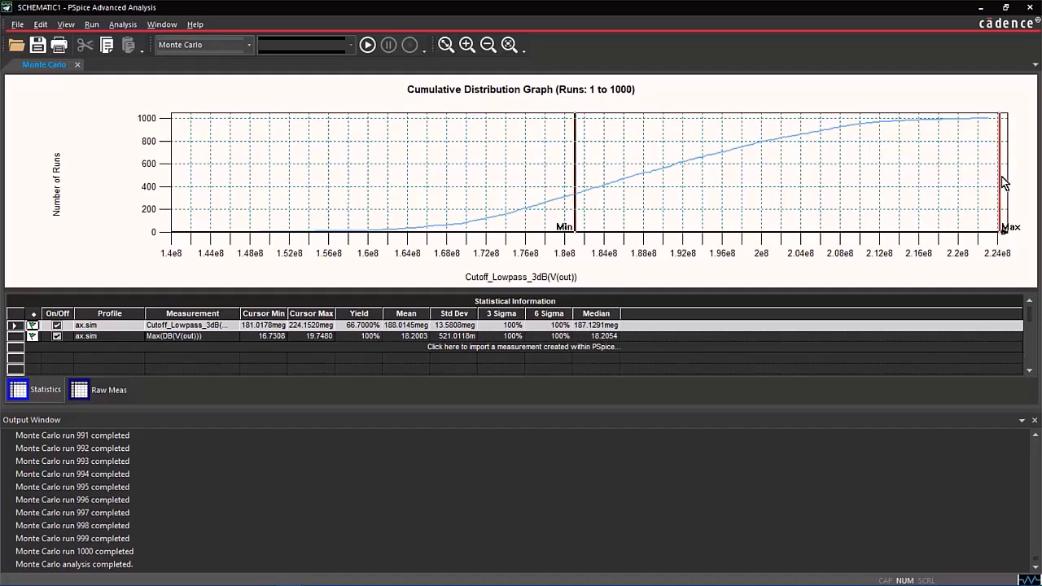
left_click(991, 132)
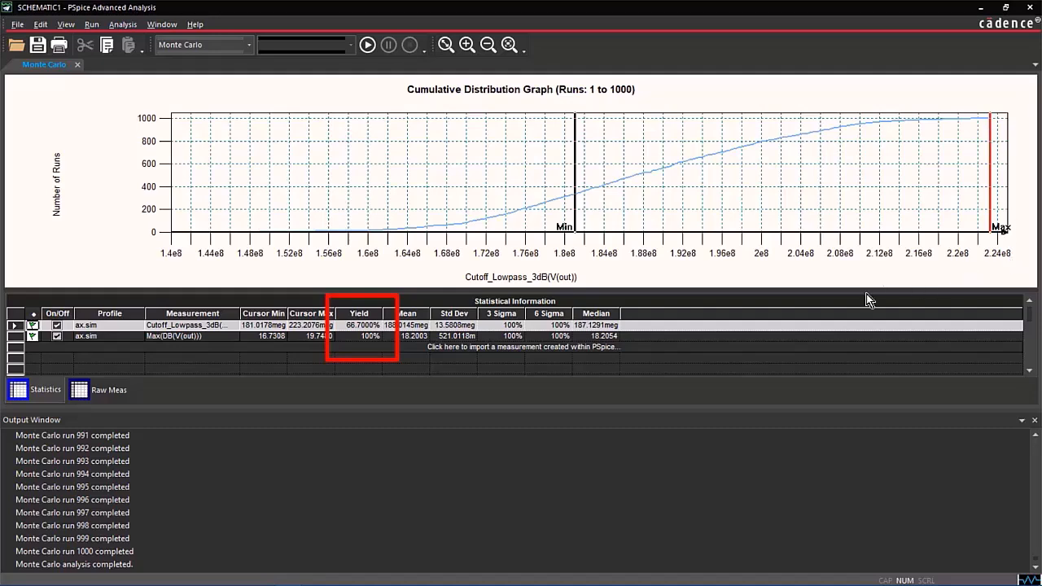
Place the minimum cursor of the Max(DB(V(out))) distribution at about 17 and switch its graph to probability density.
left_click(160, 336)
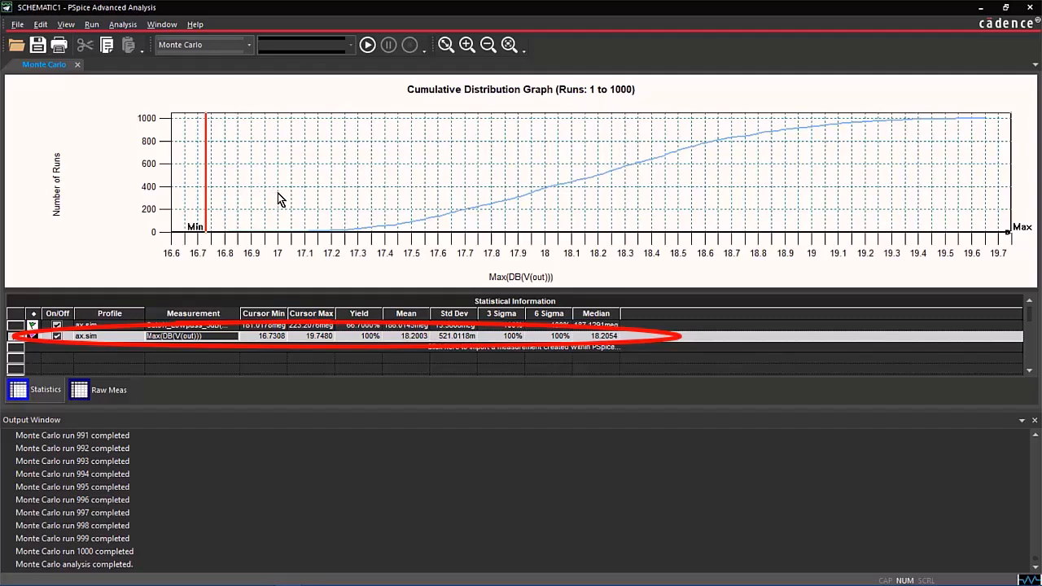
left_click(278, 193)
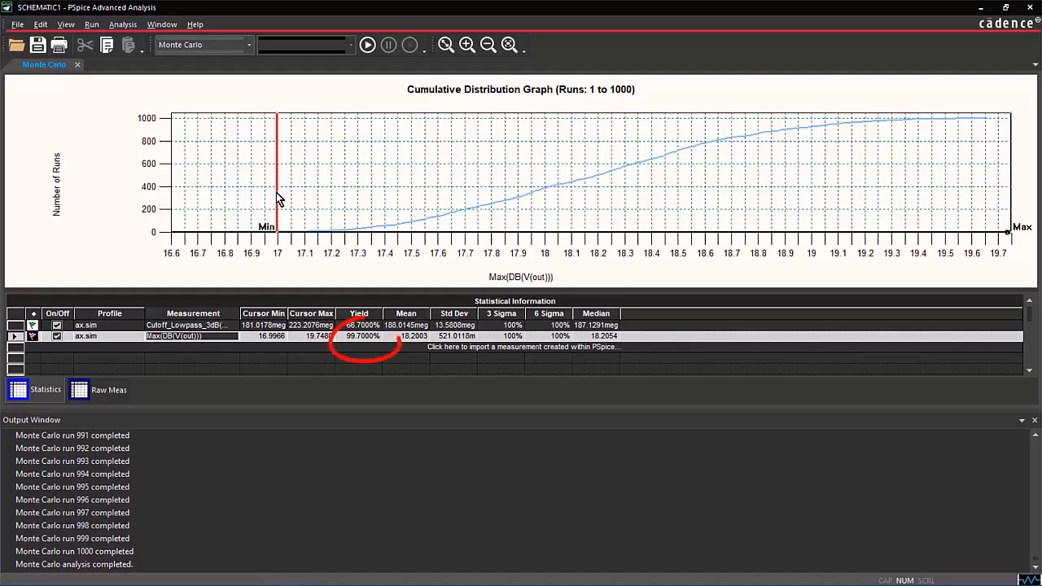
right_click(341, 187)
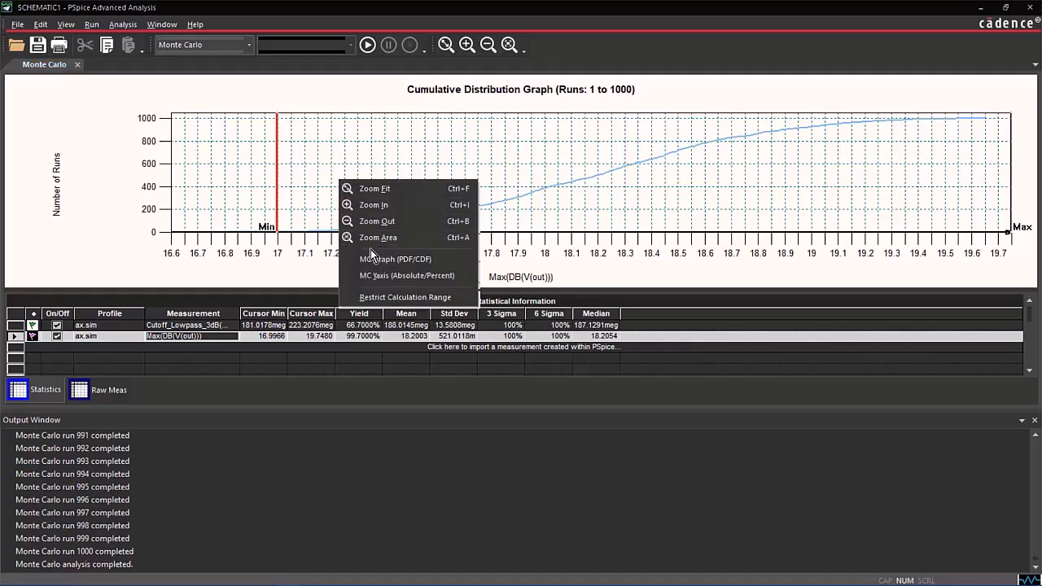
left_click(395, 259)
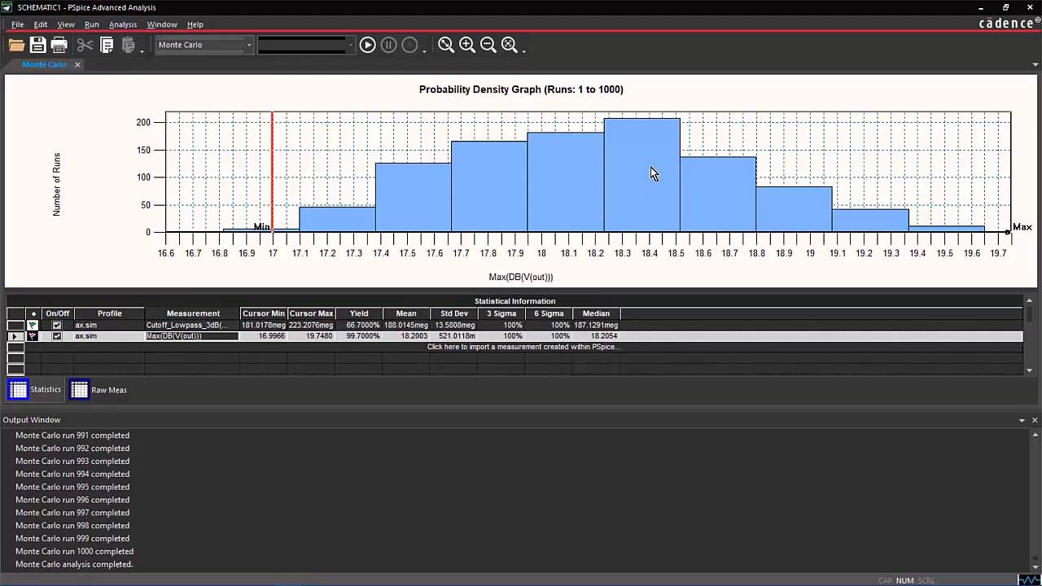
Move the minimum cursor on the Max(DB(V(out))) density graph to about 18.35 and on to about 19.22.
left_click(624, 204)
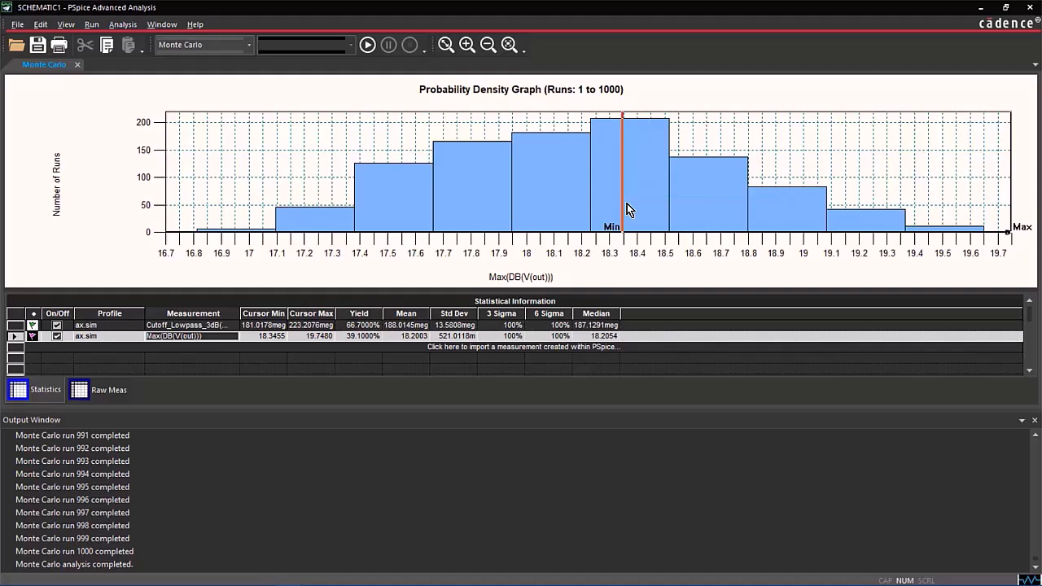
left_click_drag(850, 217, 865, 215)
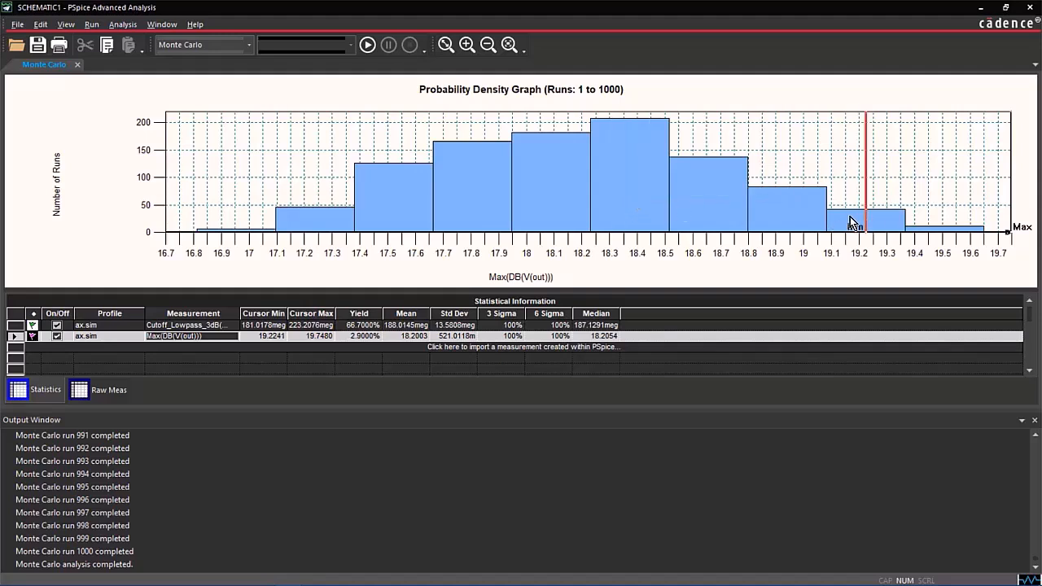
mouse_move(843, 224)
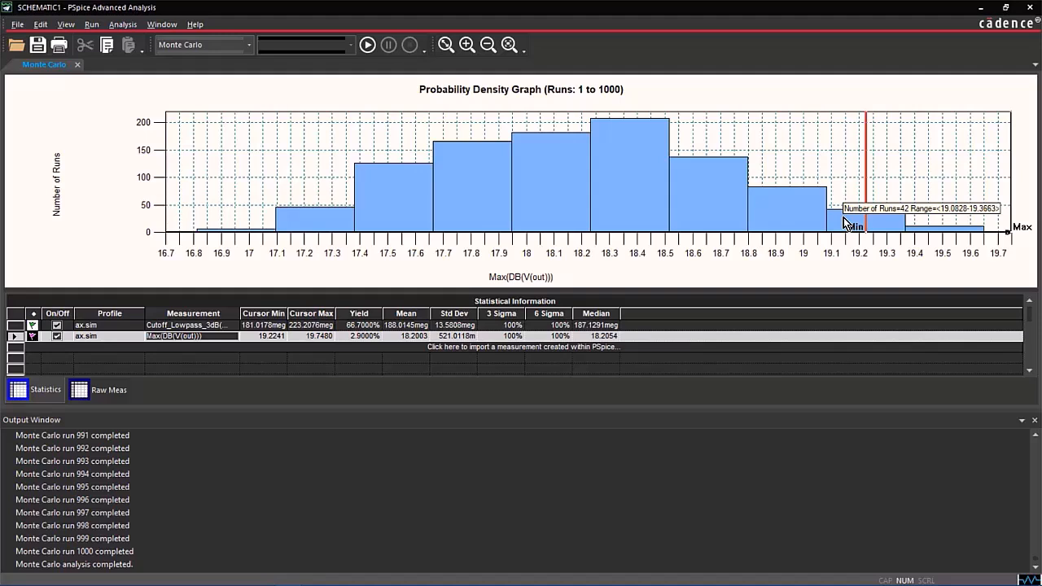
scroll(843, 224, "down", 1)
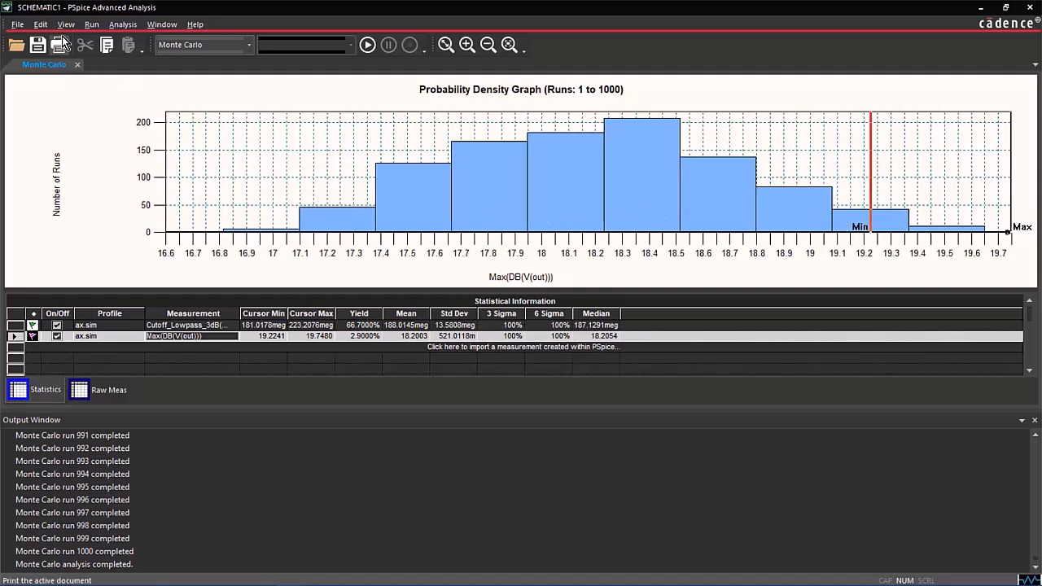
Set the number of bins to 25 in the Monte Carlo profile settings.
left_click(42, 24)
left_click(77, 149)
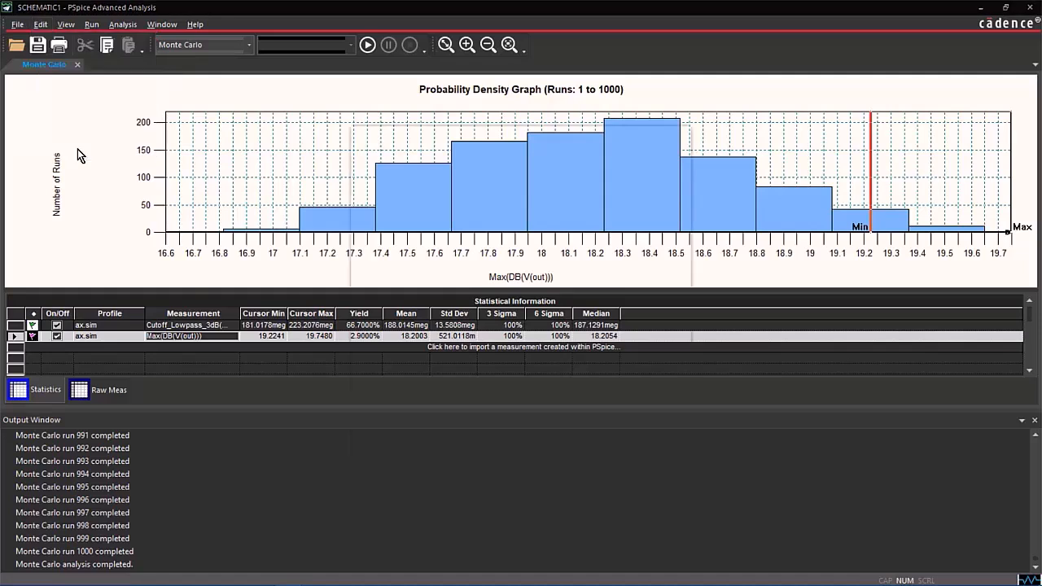
left_click_drag(531, 314, 491, 311)
type("25")
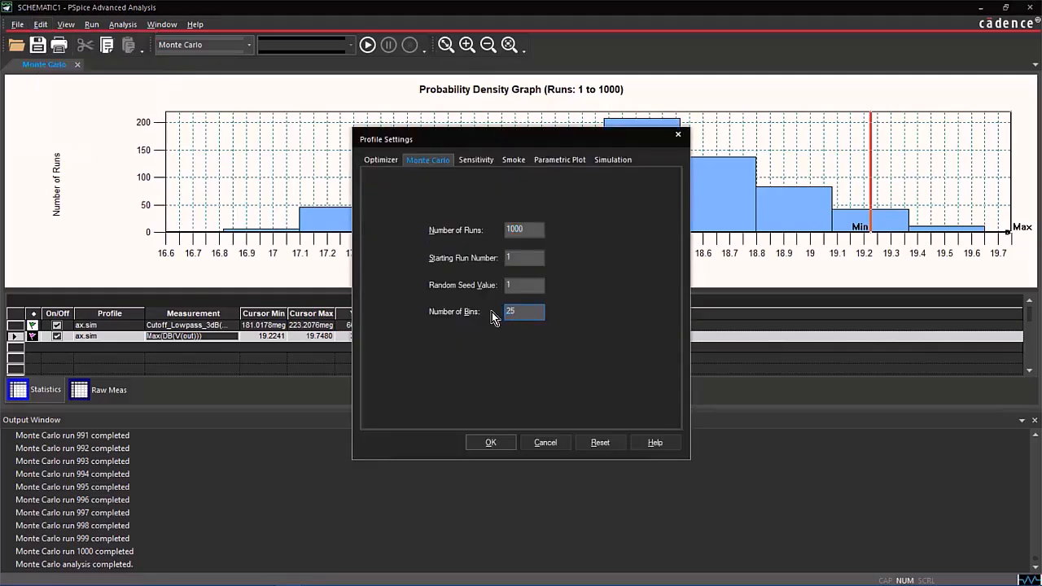
left_click(491, 442)
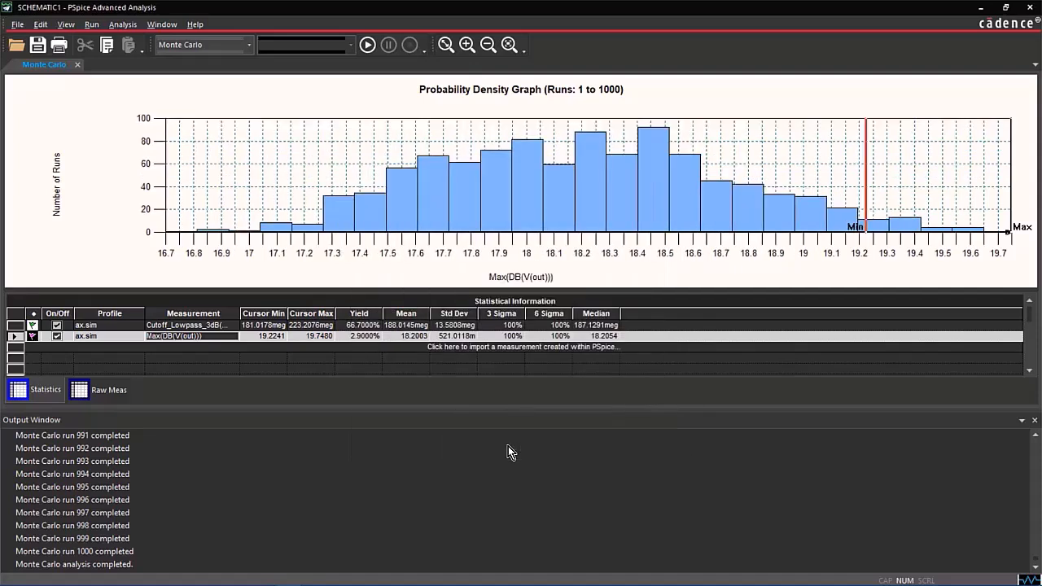